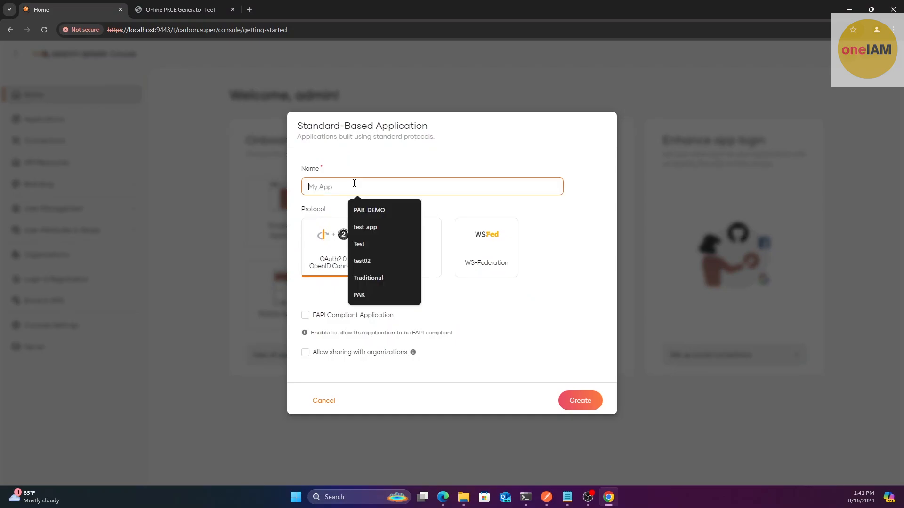
Create an OAuth2.0/OpenID Connect application named PAR-DEMO
left_click(367, 209)
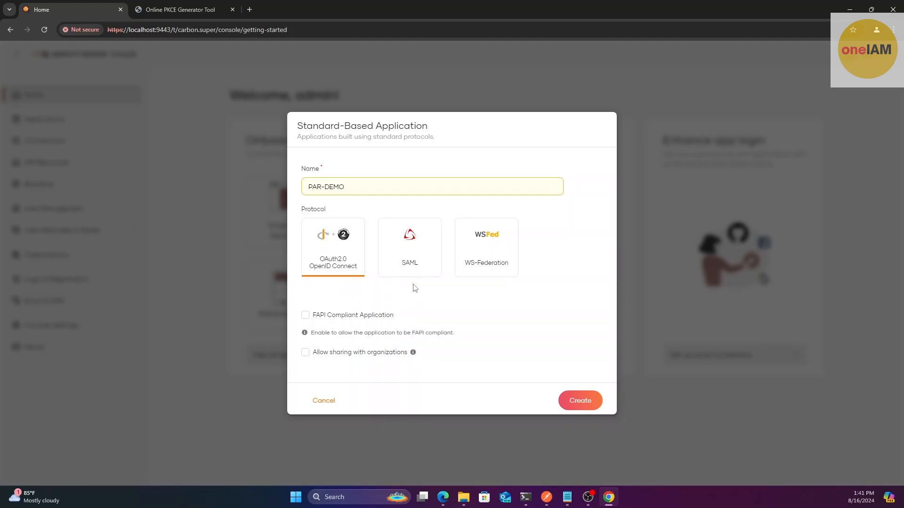
left_click(578, 402)
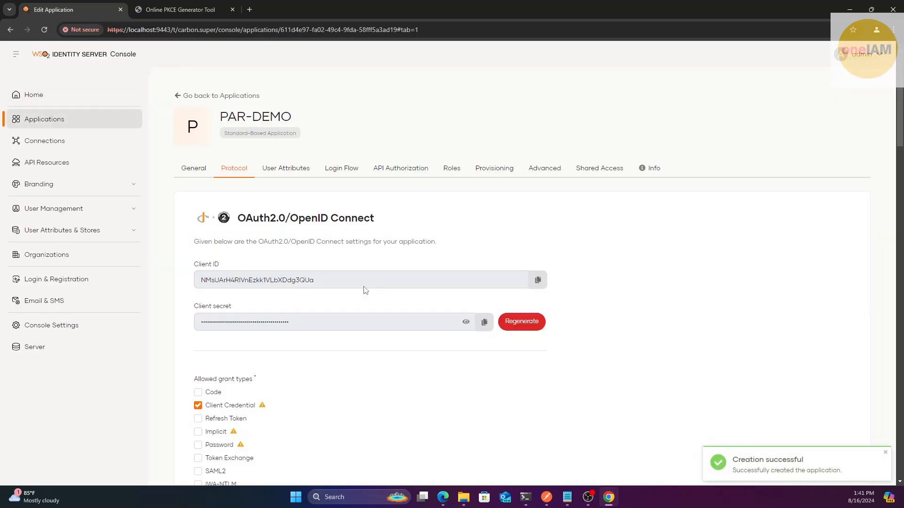
scroll(396, 226, "down", 4)
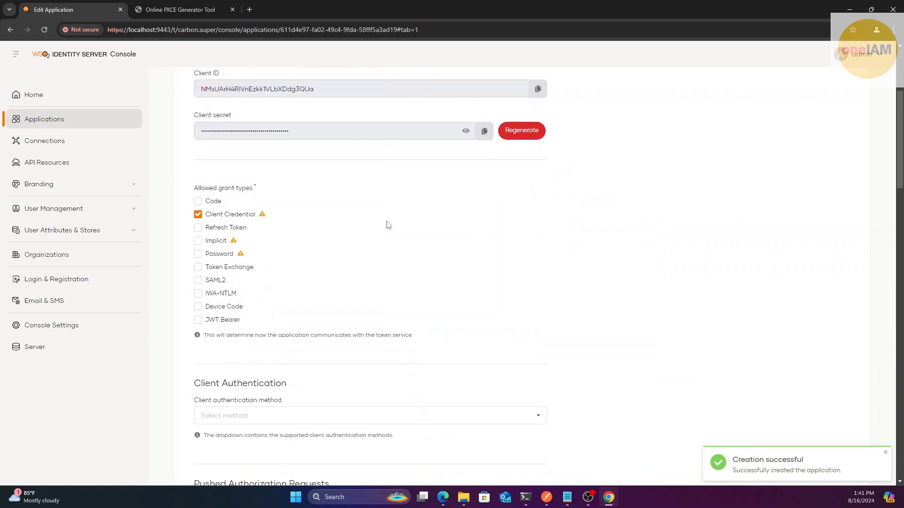
scroll(388, 225, "up", 2)
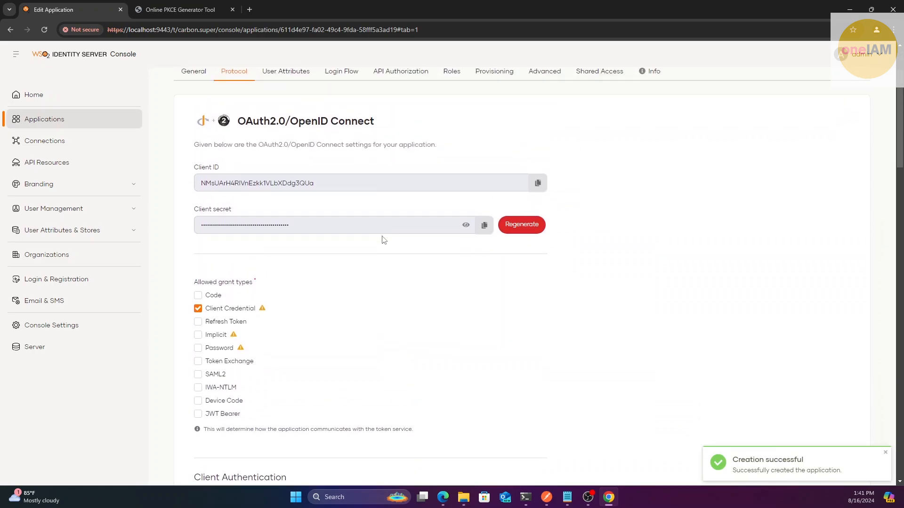
Tick the Code grant type and put the cursor in the authorized redirect URL field
left_click(197, 296)
scroll(304, 302, "down", 5)
left_click(307, 239)
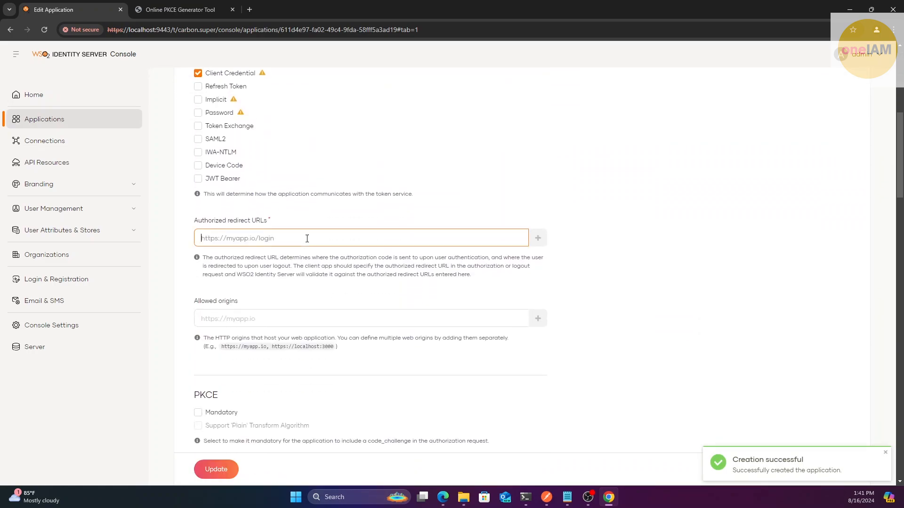
left_click(567, 497)
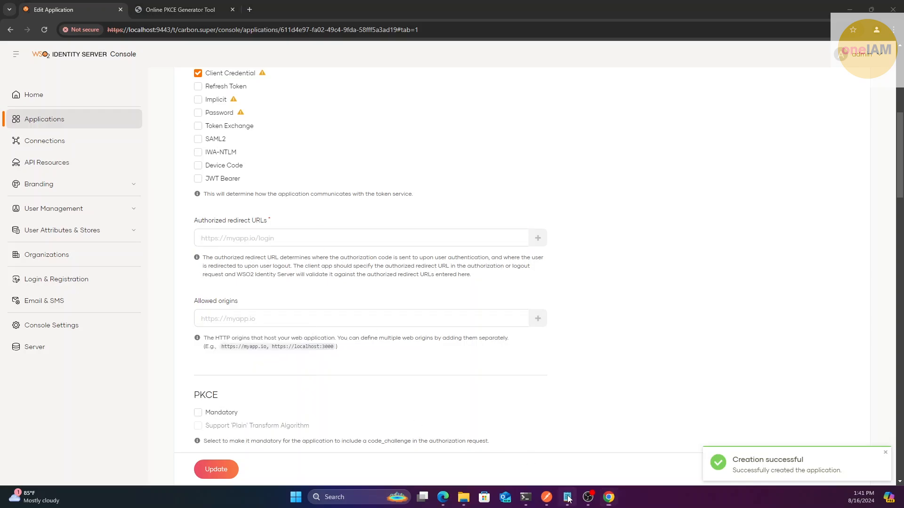
left_click(275, 225)
left_click_drag(267, 197, 168, 198)
key("ctrl+c")
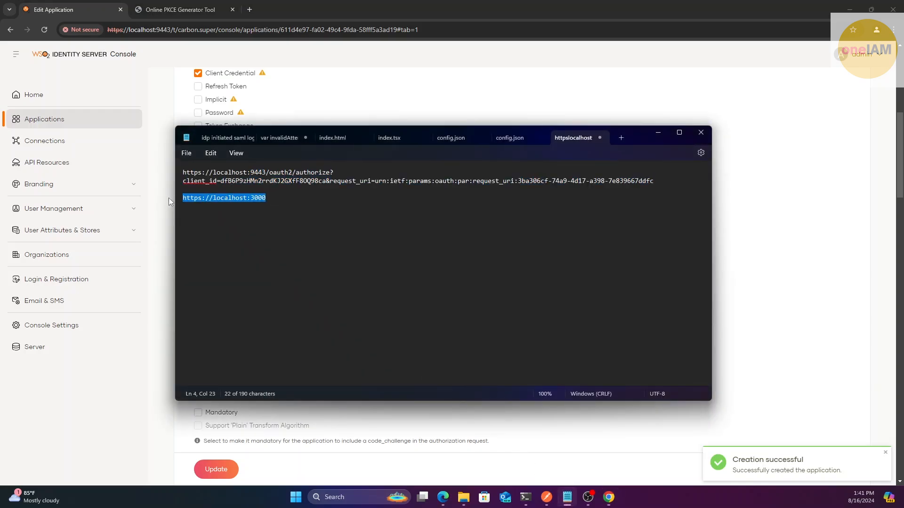
left_click(756, 270)
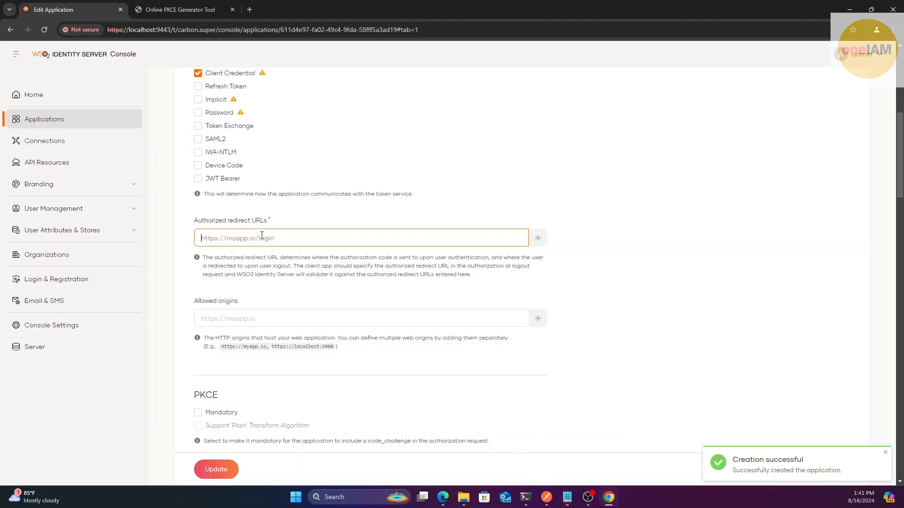
key("ctrl+v")
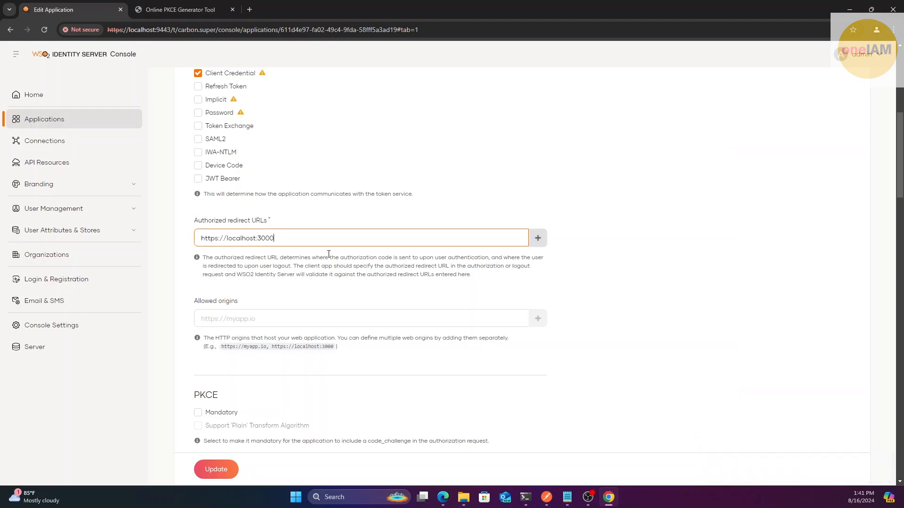
left_click(537, 238)
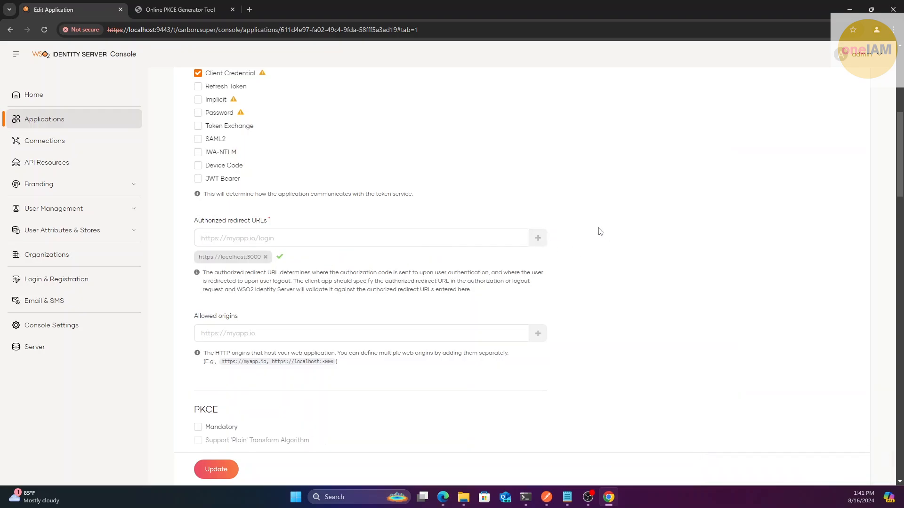
Make pushed authorization requests mandatory and update the protocol settings
scroll(597, 230, "down", 2)
scroll(612, 213, "down", 1)
scroll(618, 238, "down", 6)
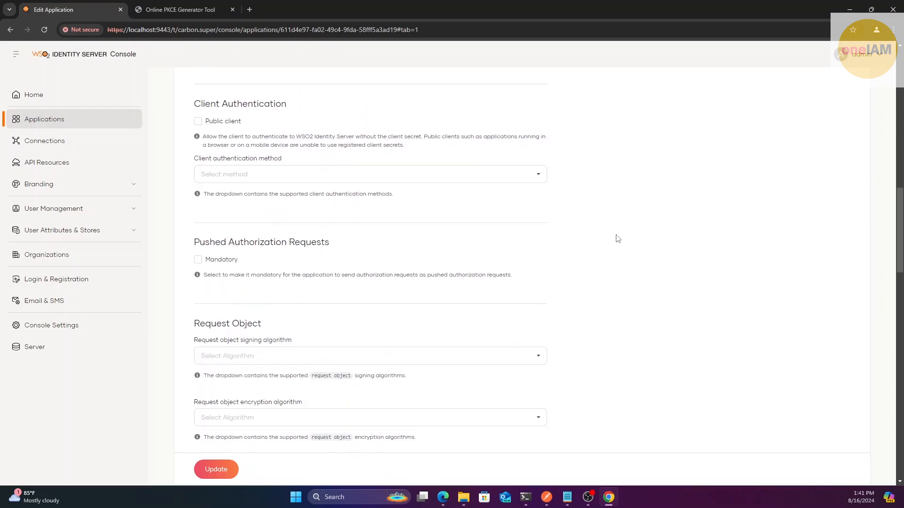
left_click_drag(195, 227, 339, 228)
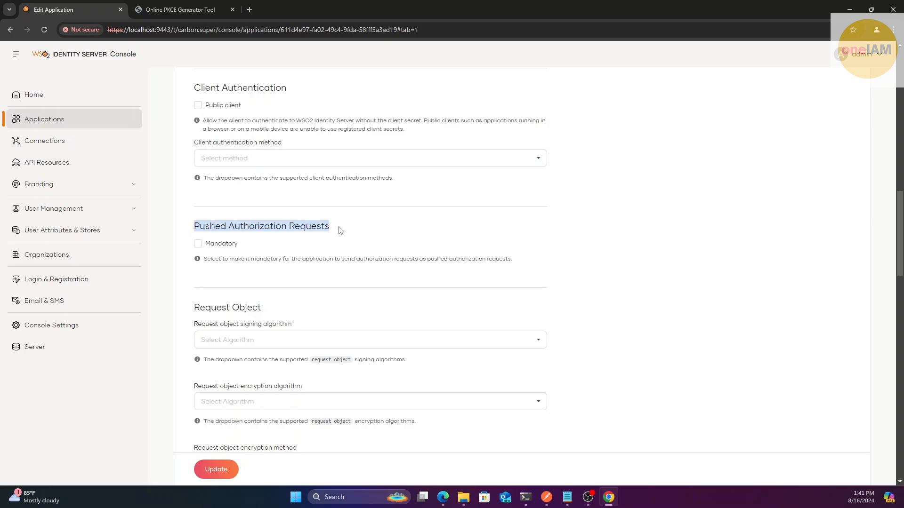
left_click(339, 228)
left_click(208, 244)
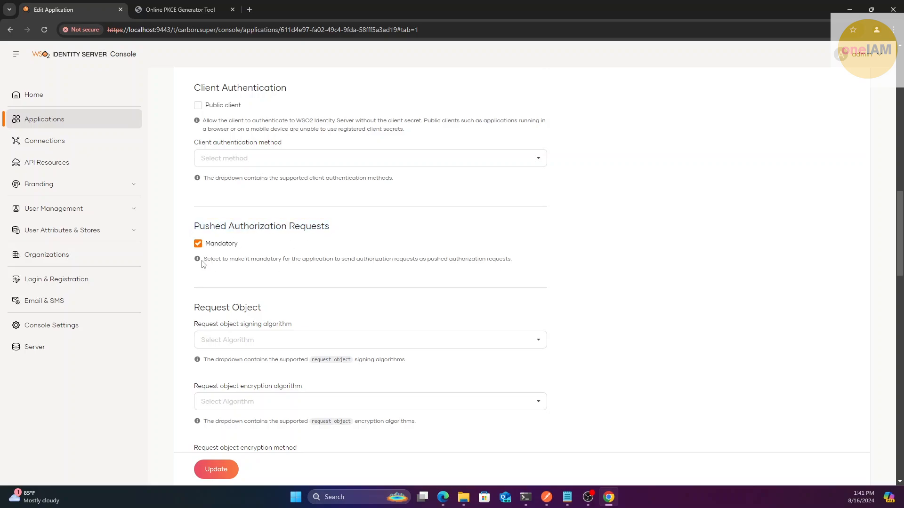
left_click_drag(204, 258, 334, 260)
double_click(469, 259)
left_click(469, 259)
scroll(372, 282, "down", 1)
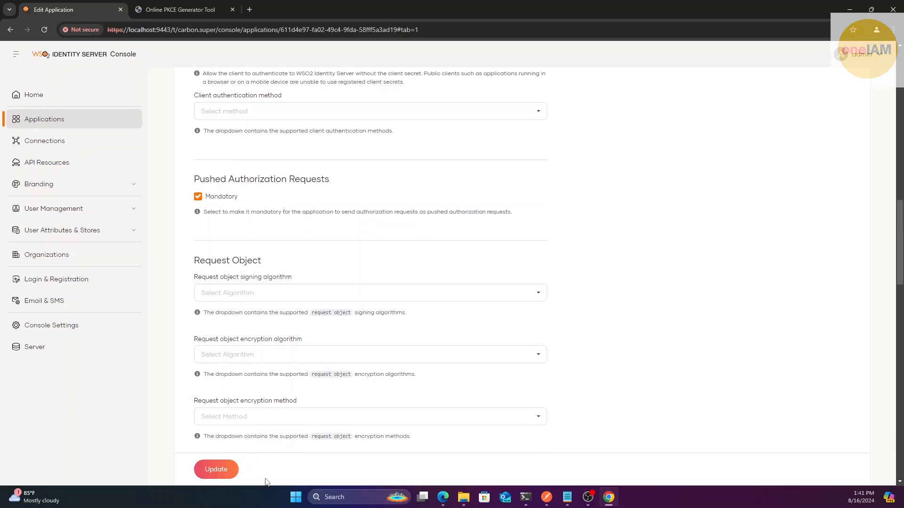
left_click(221, 471)
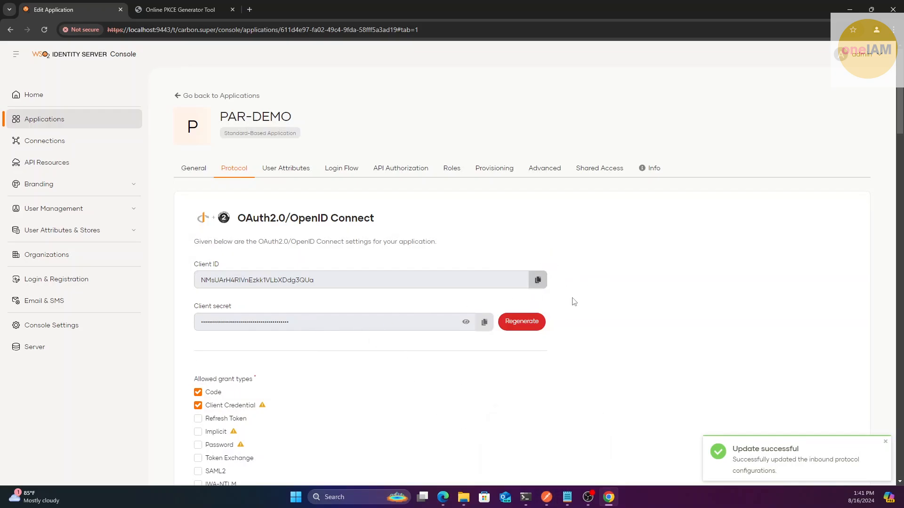
left_click(546, 497)
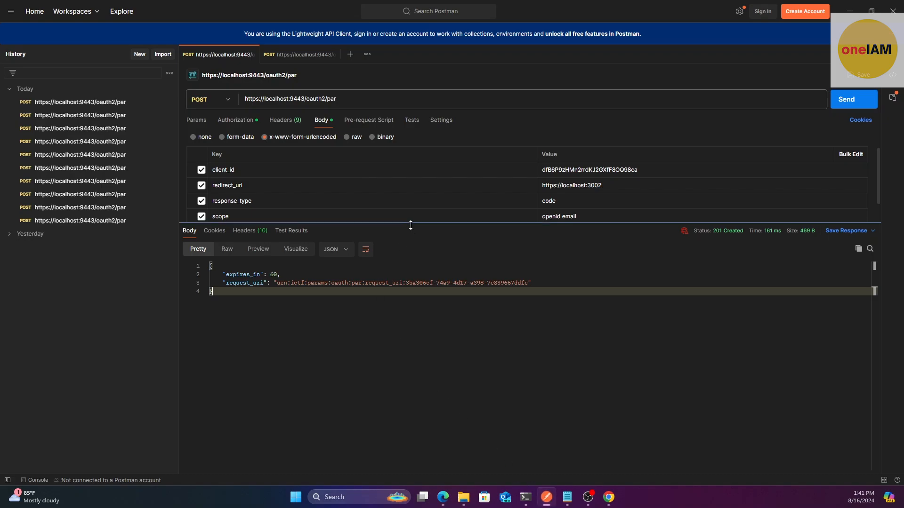
left_click_drag(421, 224, 414, 276)
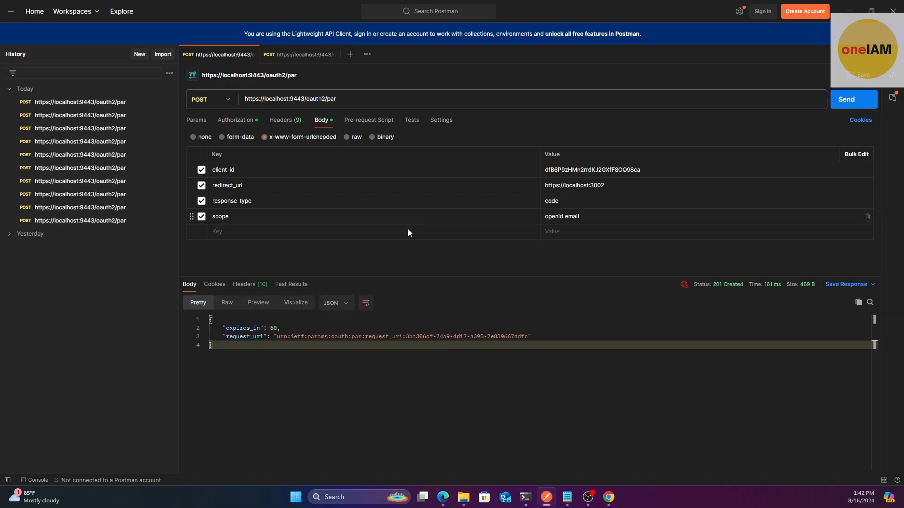
left_click_drag(340, 101, 241, 101)
left_click(307, 101)
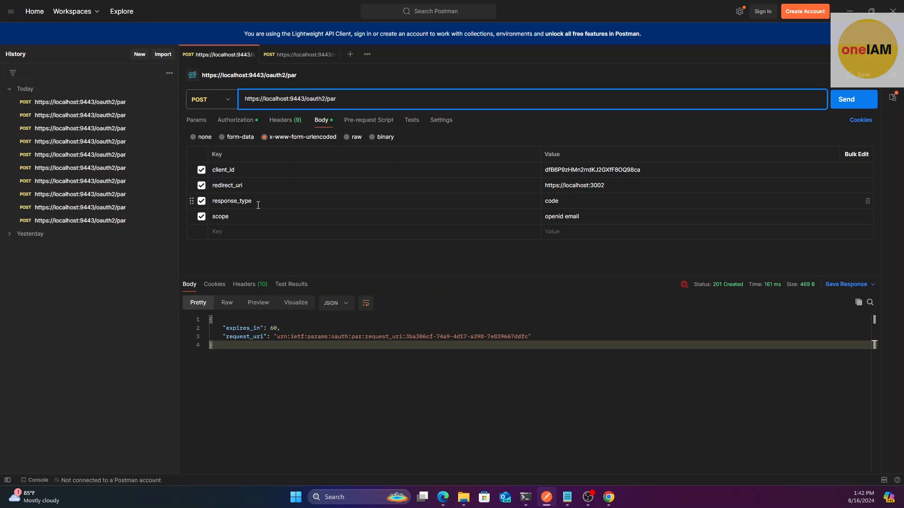
double_click(218, 217)
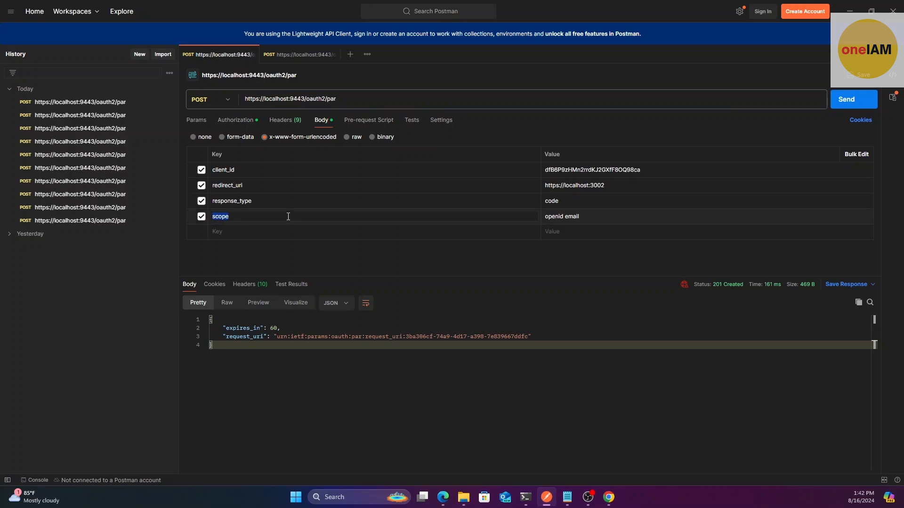
double_click(595, 169)
key("alt+Tab")
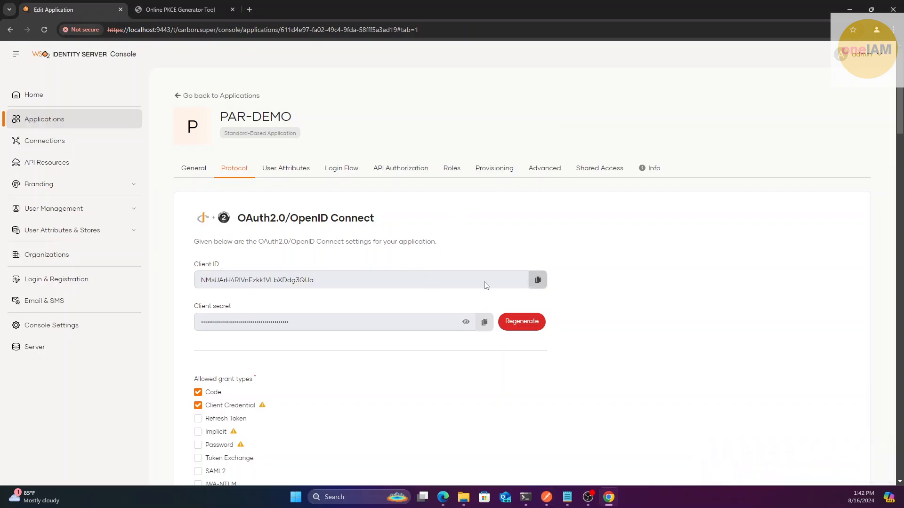
Paste PAR-DEMO's client ID as the body client_id and the Basic Auth username
left_click(538, 280)
key("alt+Tab")
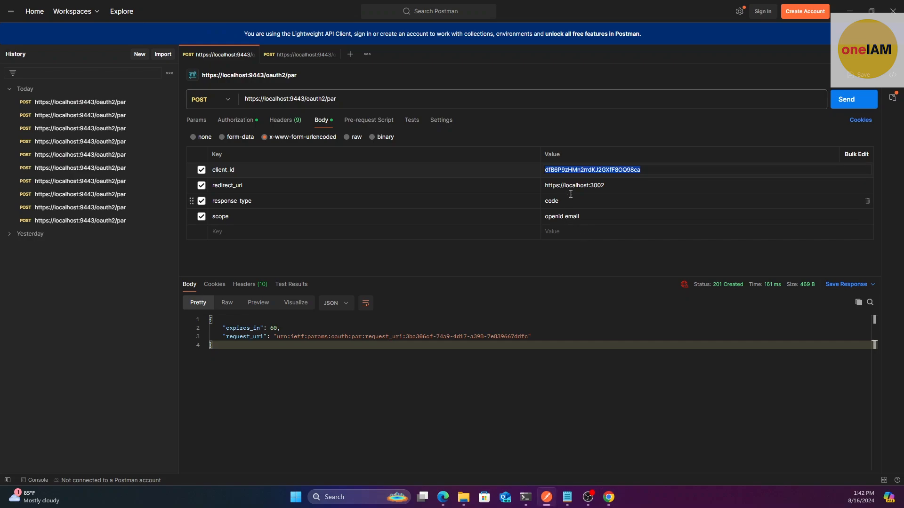
key("ctrl+v")
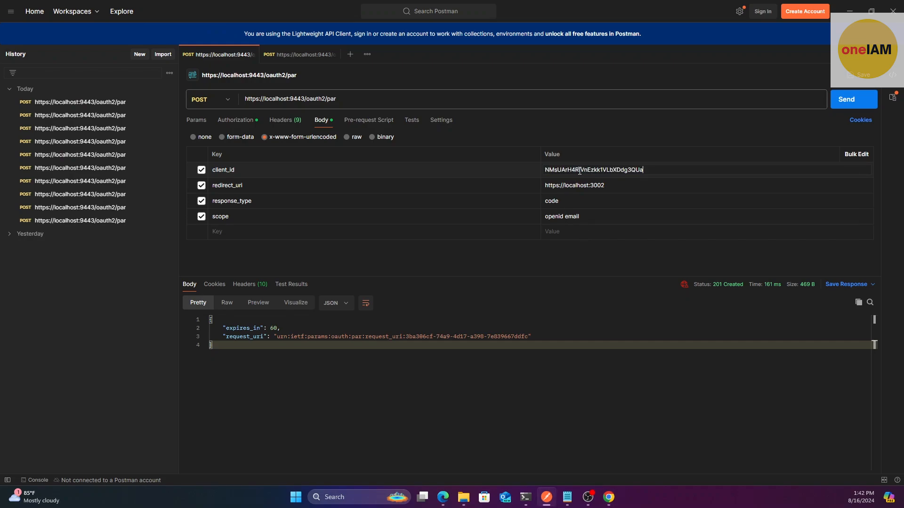
left_click(237, 121)
double_click(562, 149)
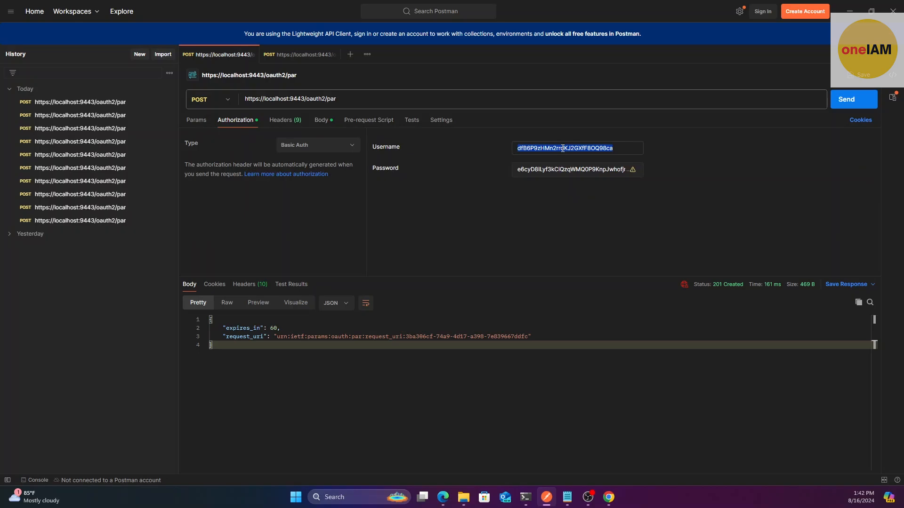
key("ctrl+v")
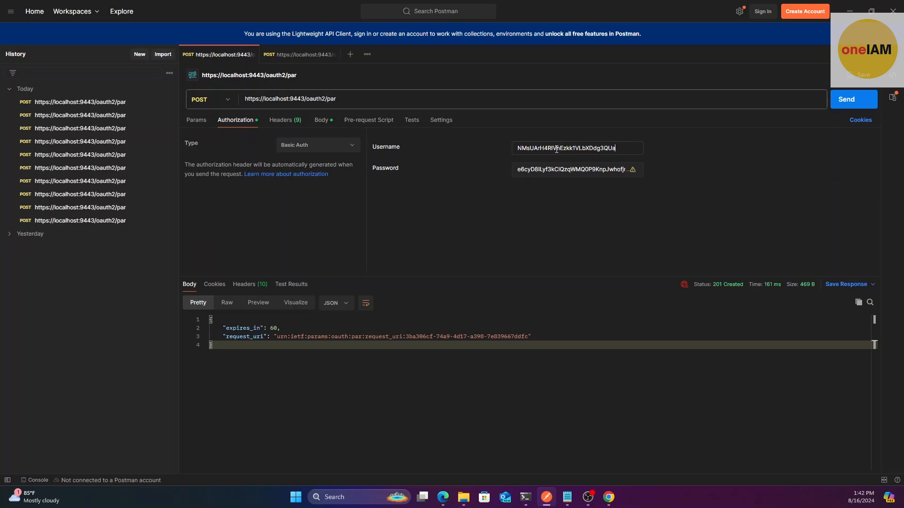
Set the Basic Auth password to PAR-DEMO's client secret
key("alt+Tab")
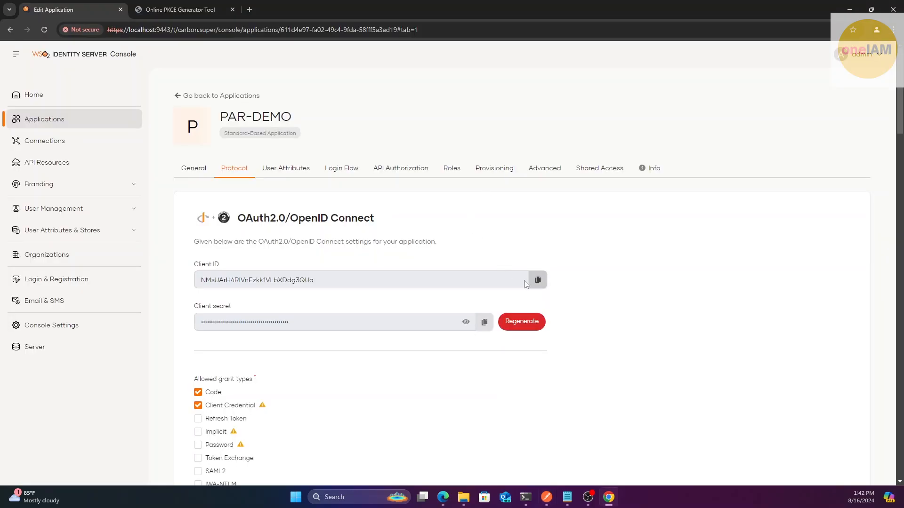
left_click(485, 323)
key("alt+Tab")
double_click(543, 171)
key("ctrl+v")
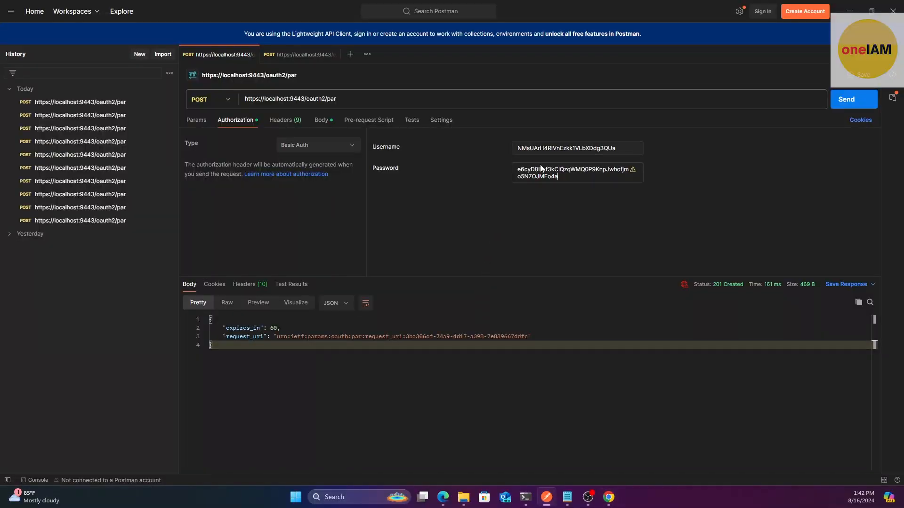
double_click(543, 171)
key("ctrl+v")
left_click(322, 119)
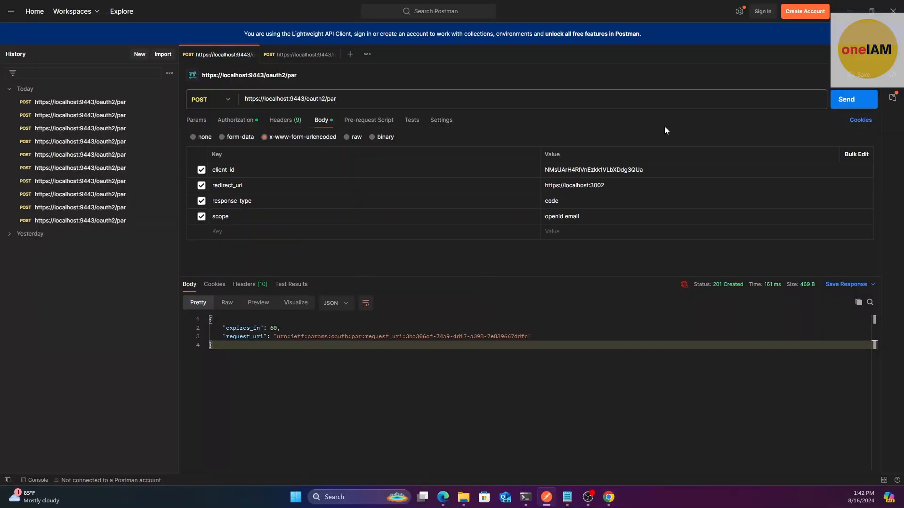
Change redirect_uri port from 3002 to 3000, resend, and select the returned request_uri
left_click(841, 103)
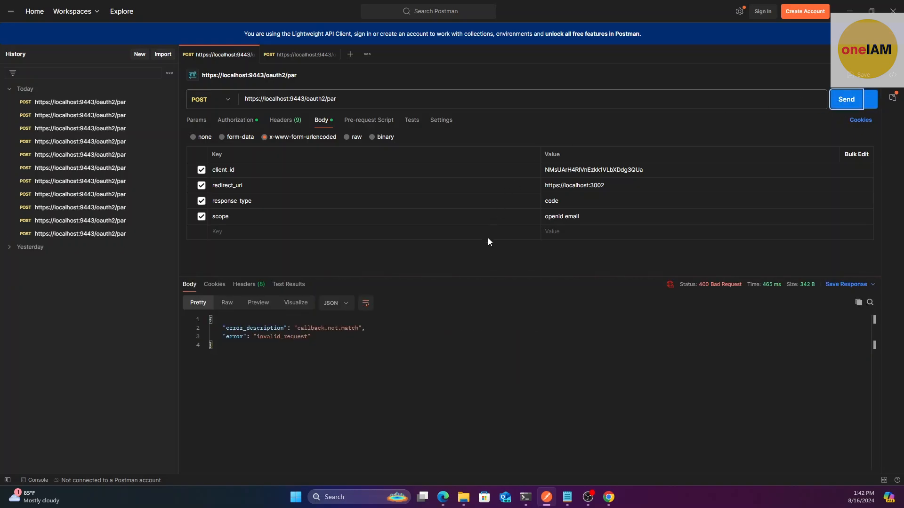
left_click(608, 186)
left_click_drag(606, 186, 602, 188)
left_click(841, 101)
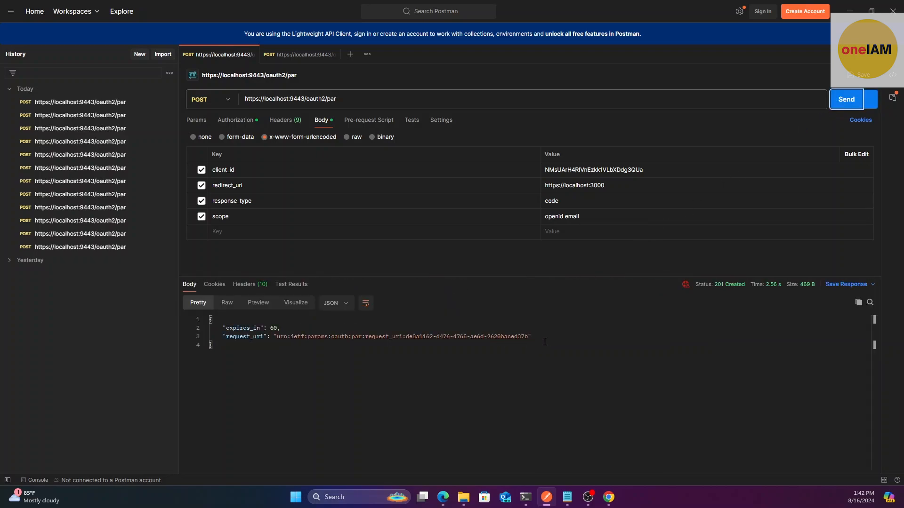
left_click_drag(529, 337, 278, 340)
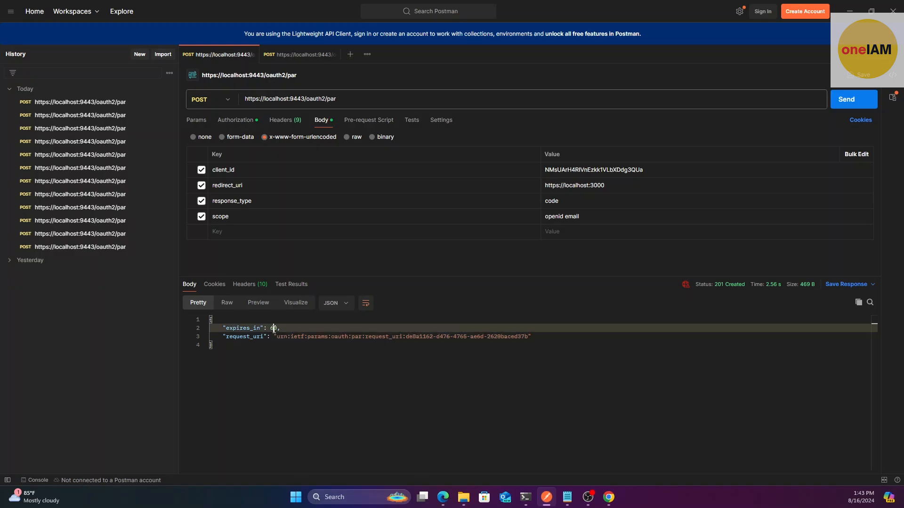
Replace the old request_uri in the Notepad authorize URL with the new one
left_click(274, 331)
double_click(401, 337)
left_click(566, 497)
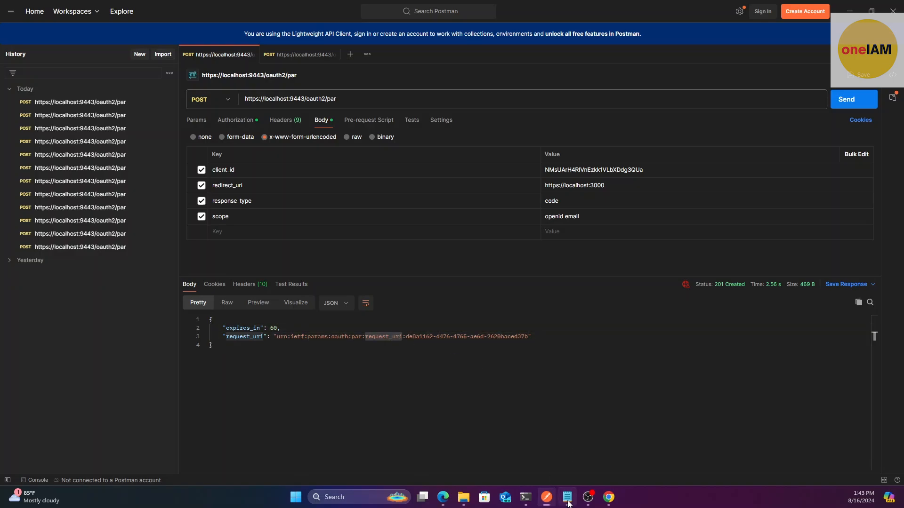
left_click(383, 248)
left_click_drag(659, 187, 375, 183)
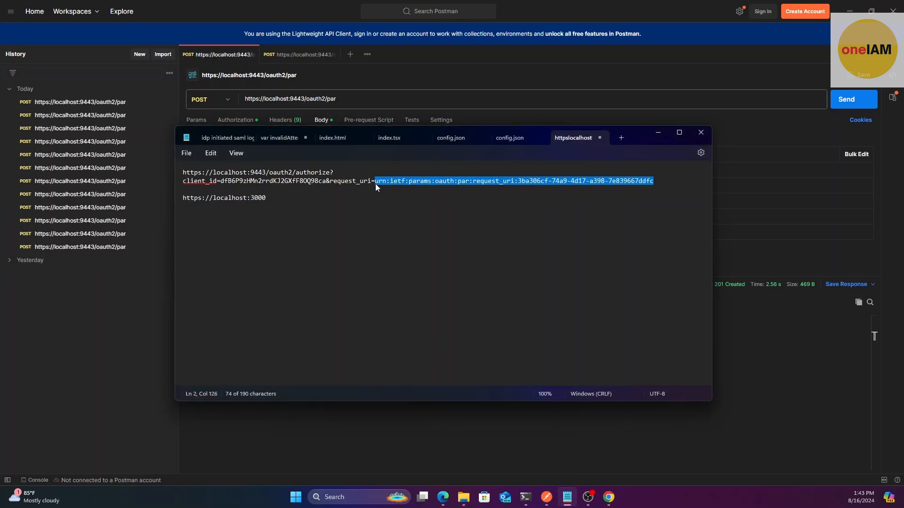
key("ctrl+v")
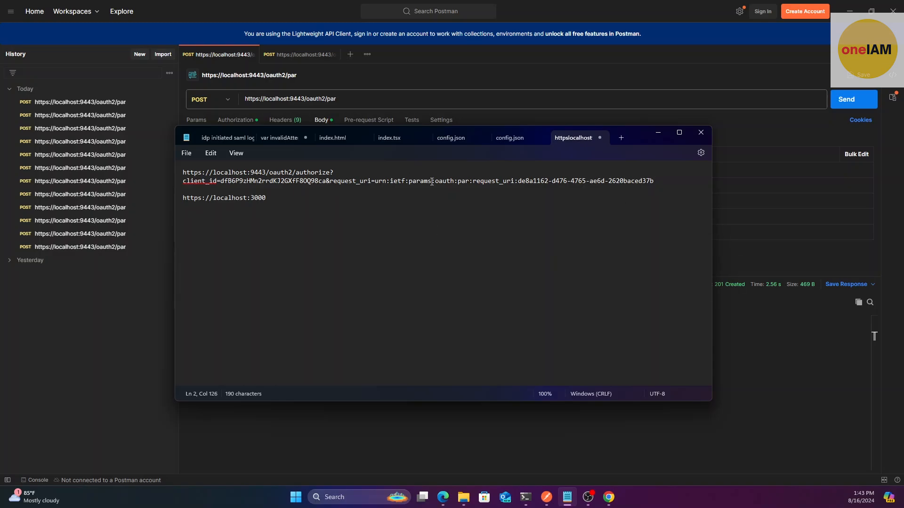
Swap in PAR-DEMO's client ID as the authorize URL's client_id and copy the URL
left_click(760, 318)
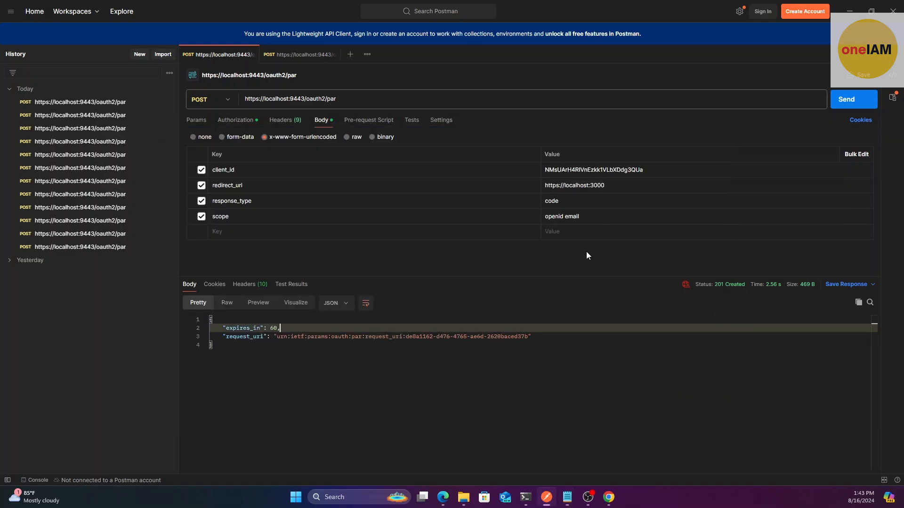
double_click(575, 170)
key("alt+Tab")
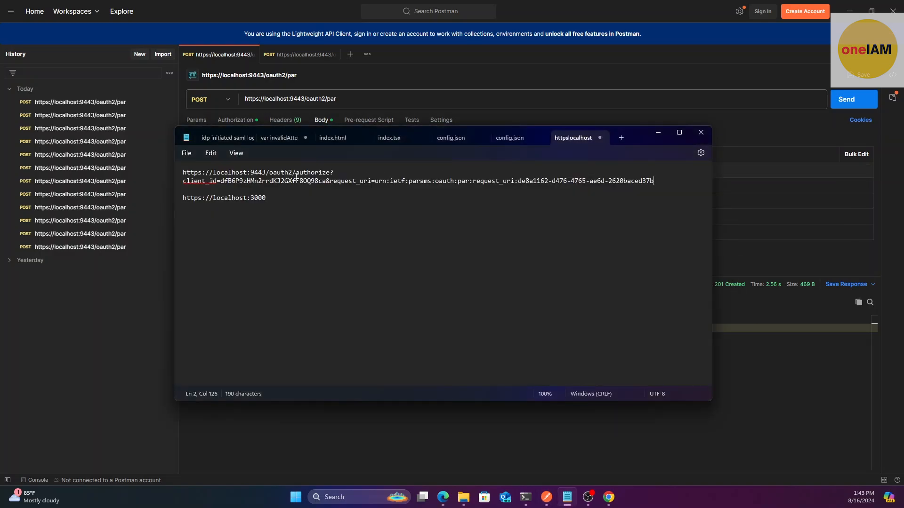
left_click_drag(222, 181, 309, 182)
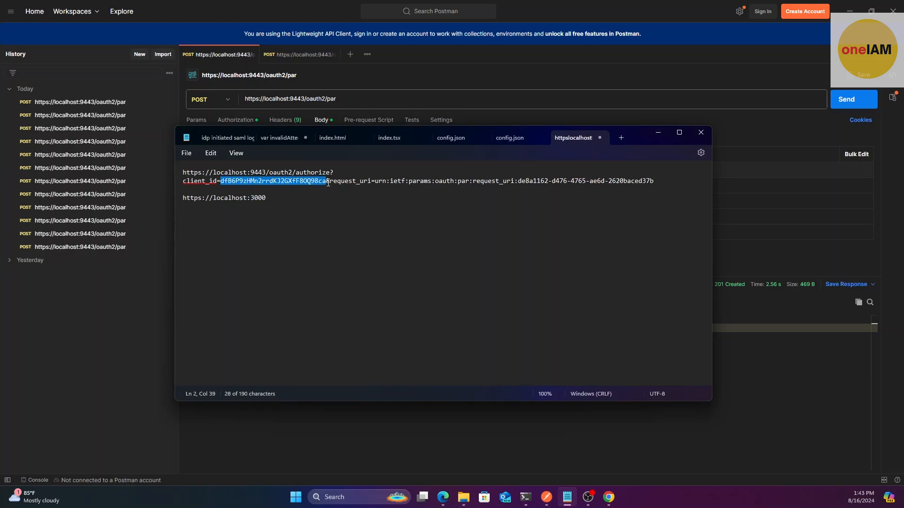
key("ctrl+v")
left_click_drag(664, 182, 170, 168)
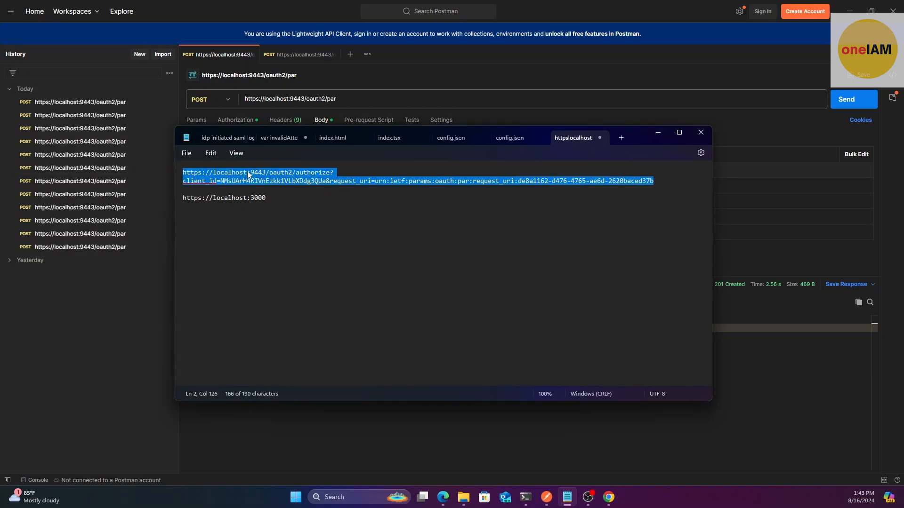
Open a new Chrome incognito window
left_click(609, 498)
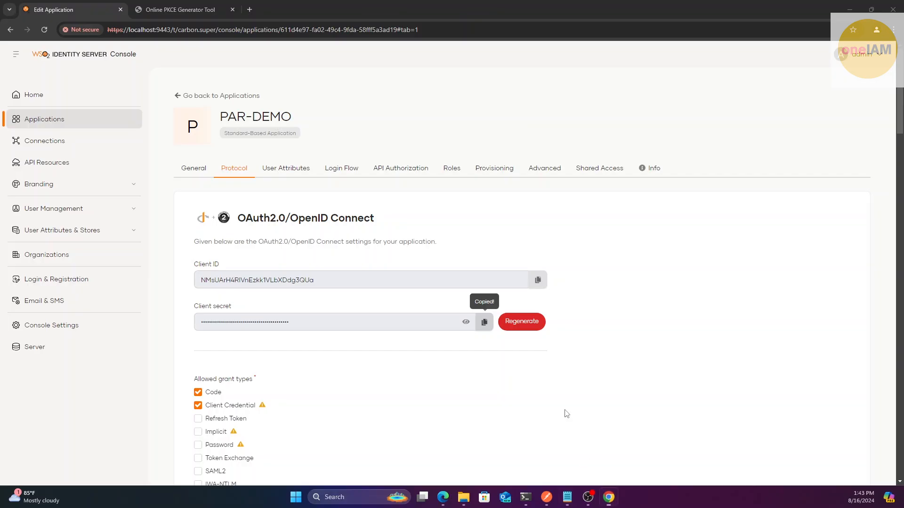
left_click(892, 30)
left_click(806, 100)
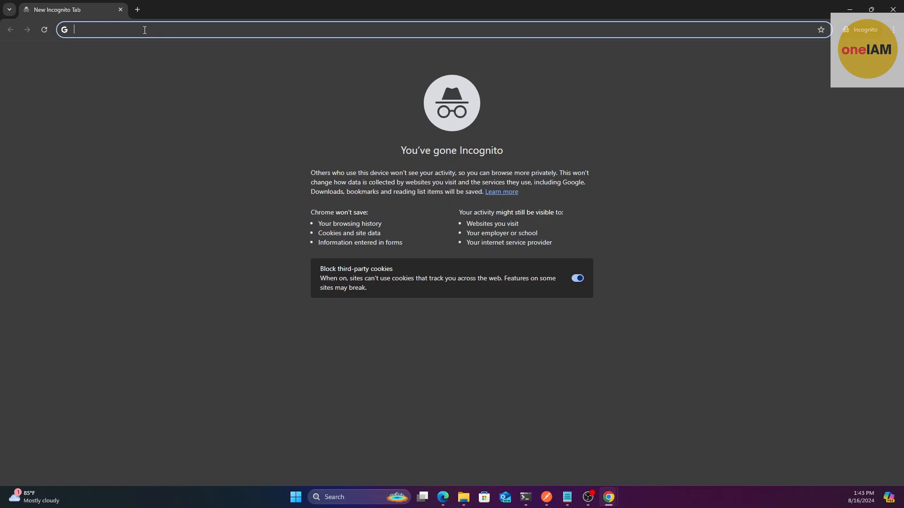
Load the authorize URL in the incognito window and sign in with the administrator credentials
key("ctrl+v")
key("Return")
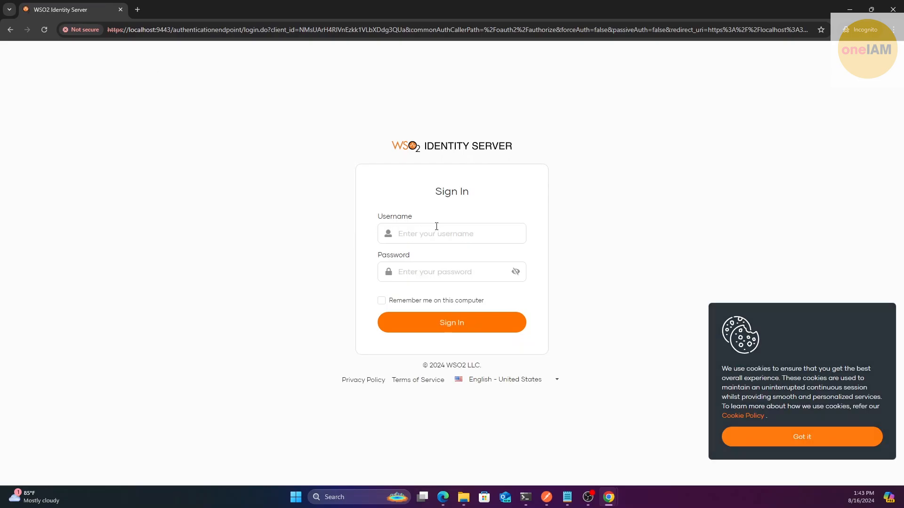
left_click(436, 228)
type("admin")
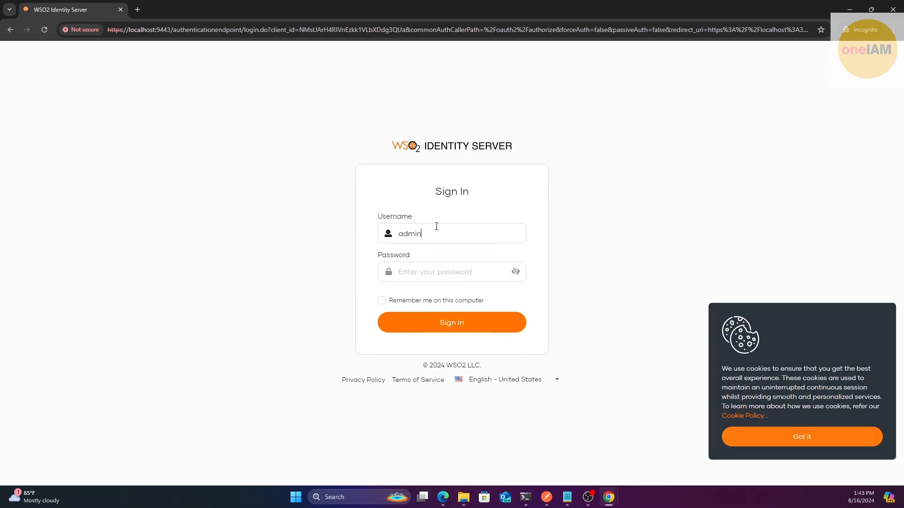
key("Tab")
type("admin")
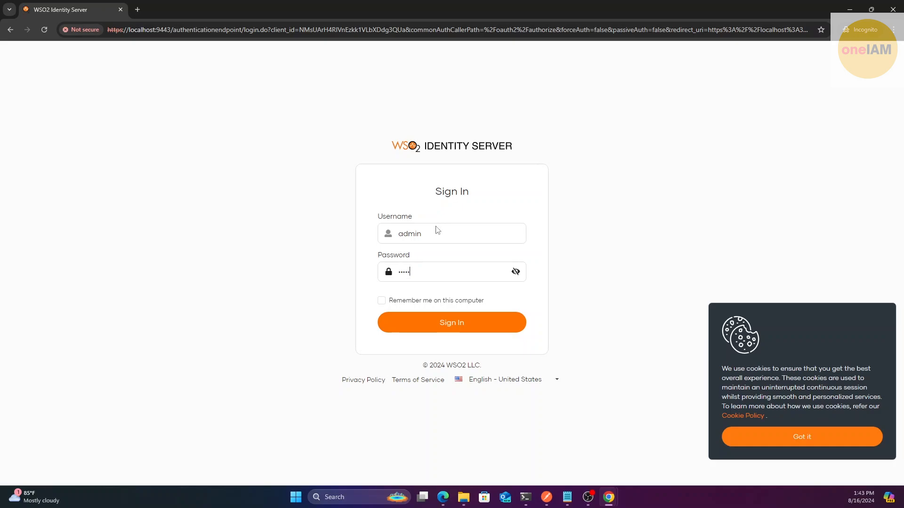
key("Return")
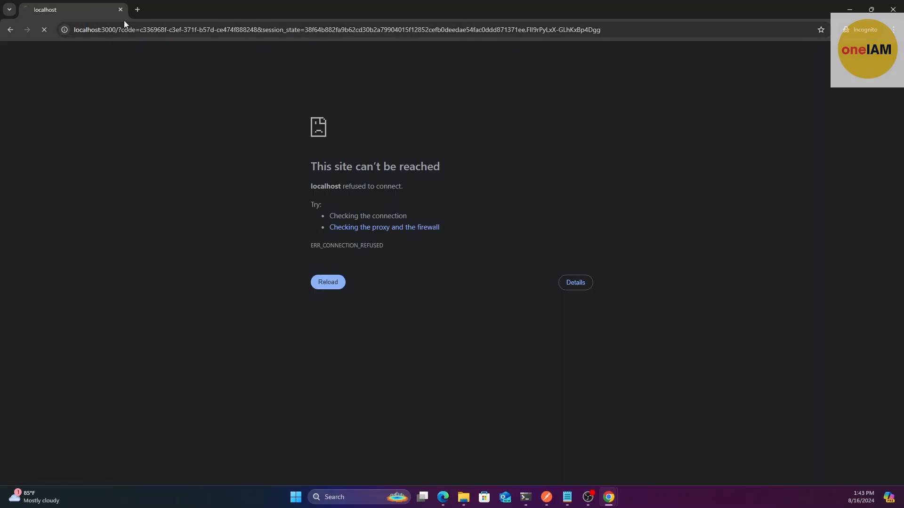
left_click_drag(75, 31, 278, 33)
left_click(140, 31)
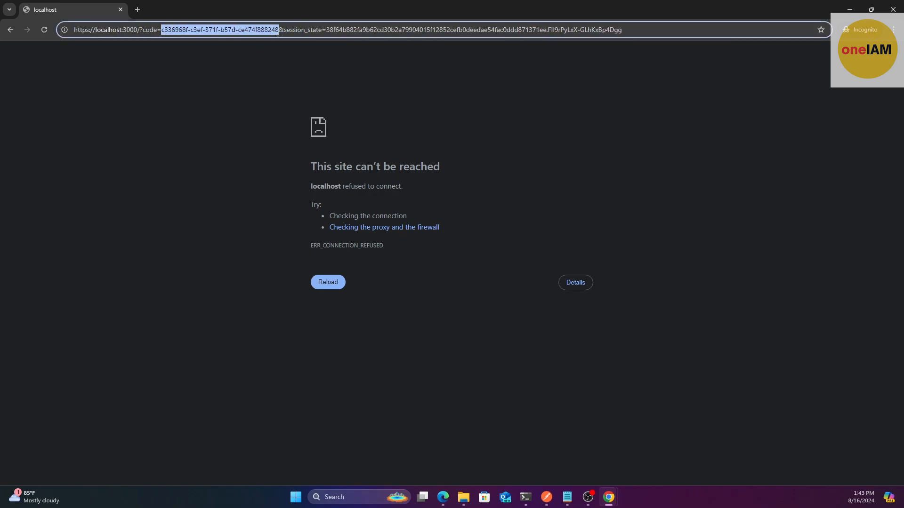
left_click(194, 30)
left_click_drag(164, 32, 267, 33)
left_click(190, 31)
left_click(547, 497)
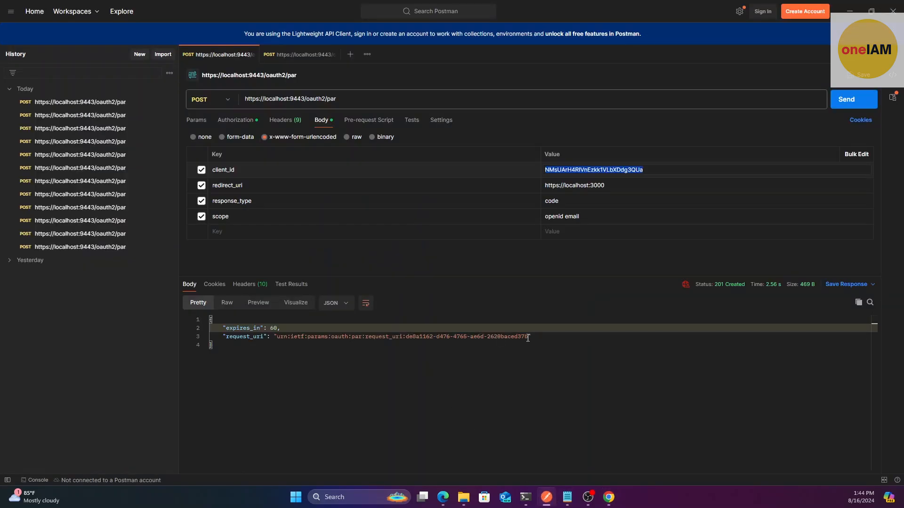
left_click_drag(527, 337, 436, 337)
left_click(279, 337)
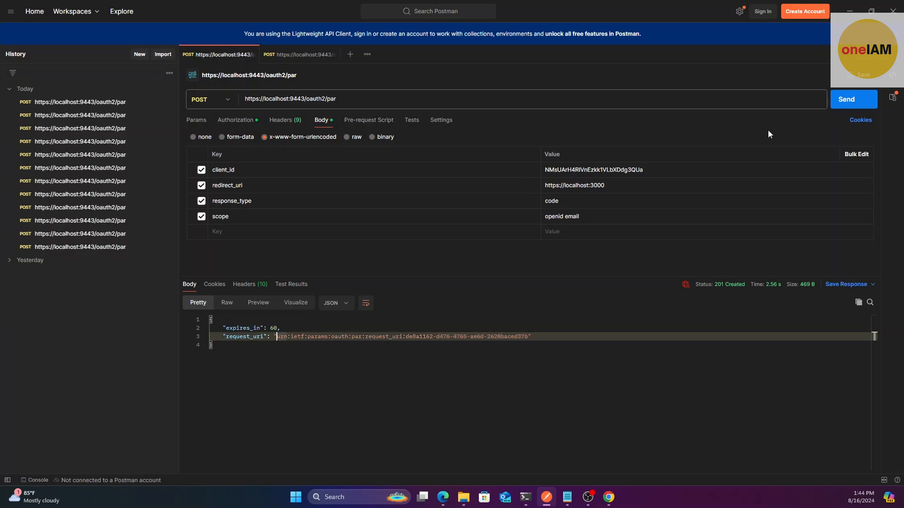
left_click(849, 11)
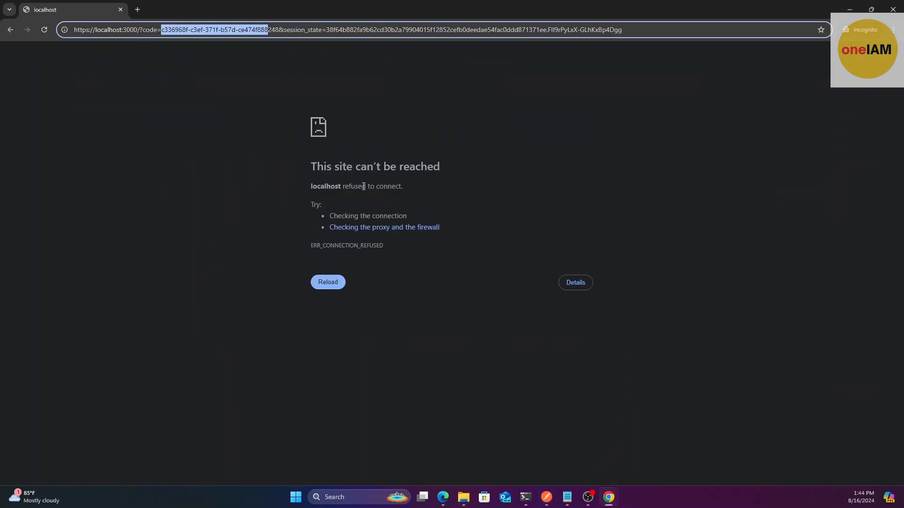
left_click(73, 31)
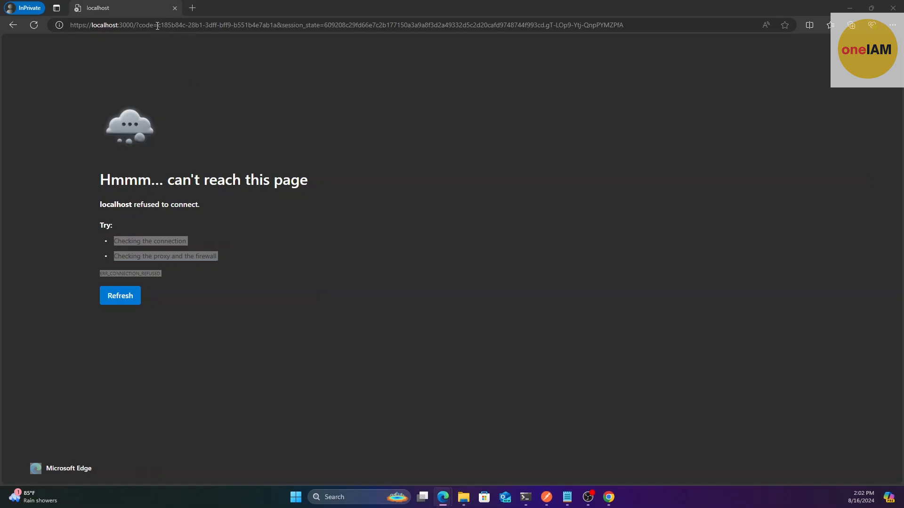
Select the authorization code in the localhost:3000 redirect URL, then return to the console
left_click_drag(158, 26, 211, 29)
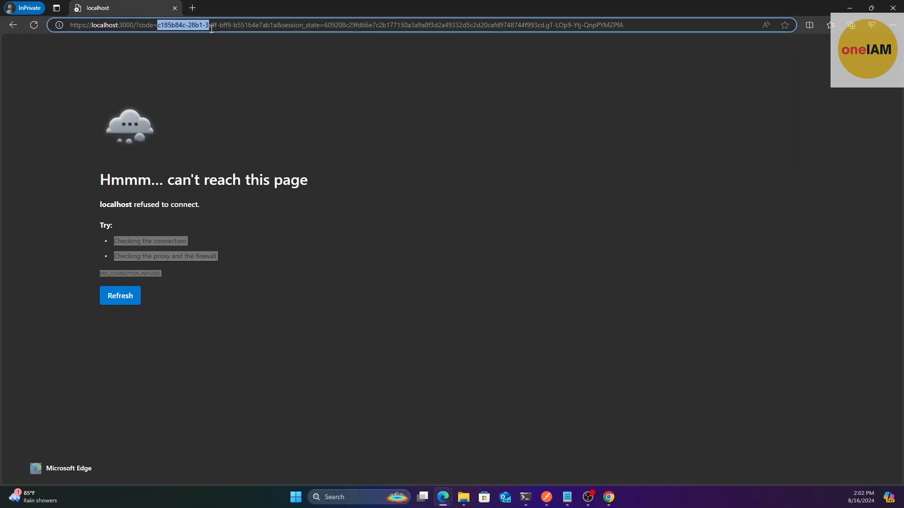
left_click_drag(211, 29, 223, 27)
left_click_drag(222, 27, 270, 28)
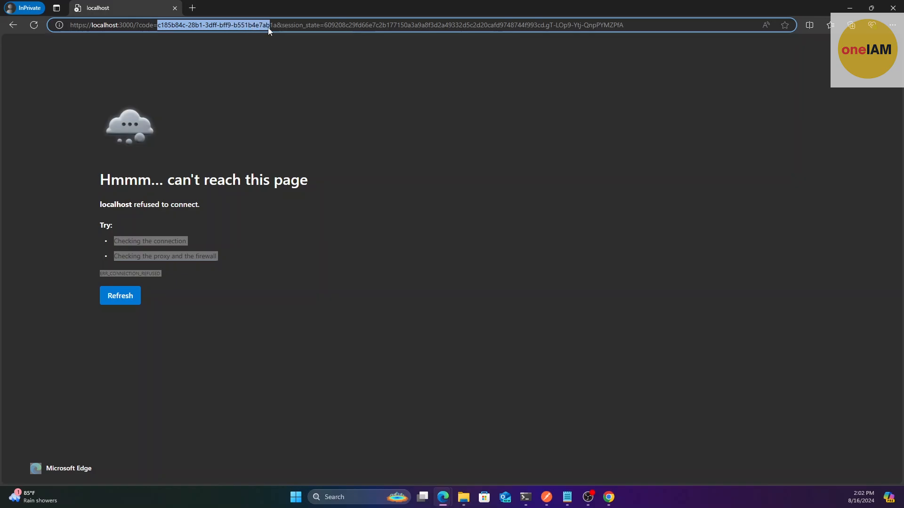
left_click(609, 498)
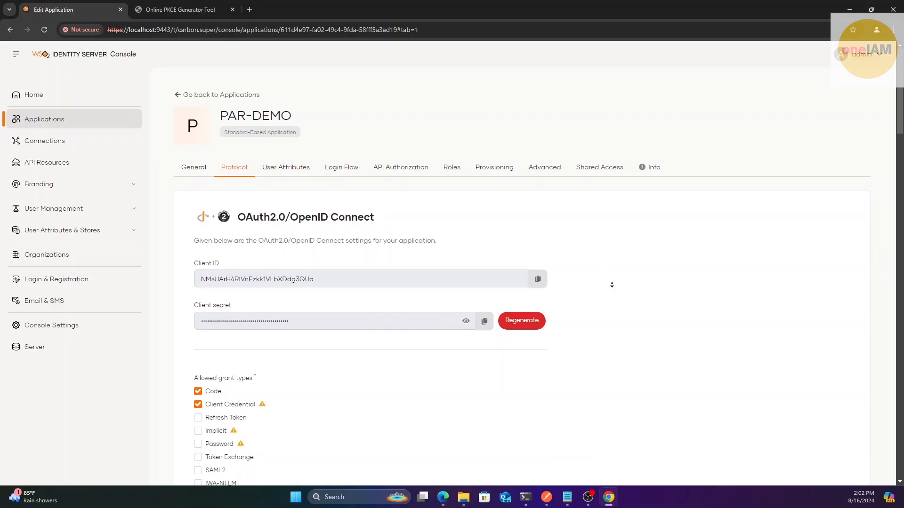
Make PKCE mandatory for PAR-DEMO and save the protocol settings
scroll(611, 285, "down", 1)
scroll(614, 303, "down", 8)
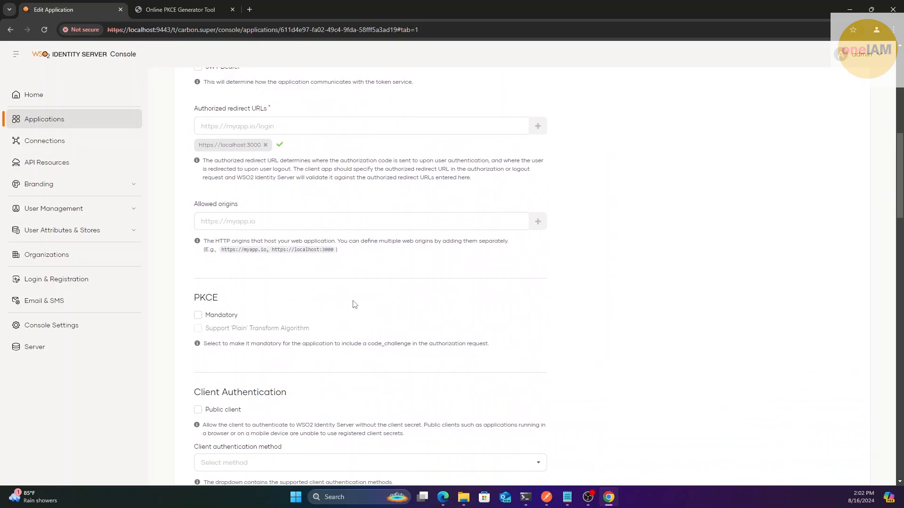
double_click(215, 302)
scroll(260, 304, "down", 2)
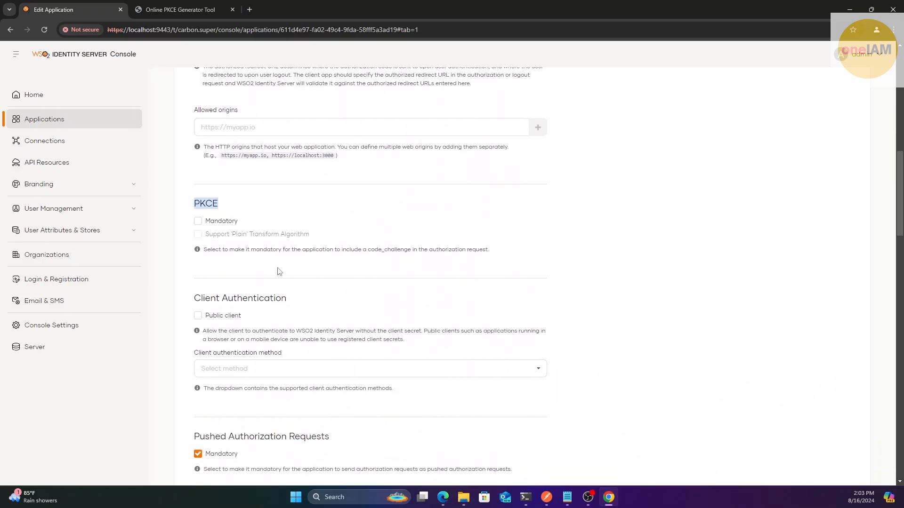
left_click(272, 267)
scroll(277, 254, "up", 1)
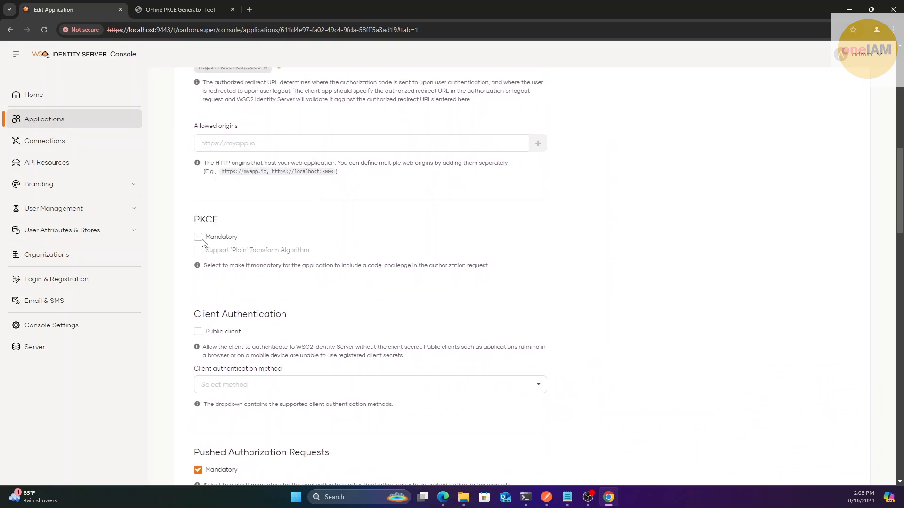
left_click(198, 237)
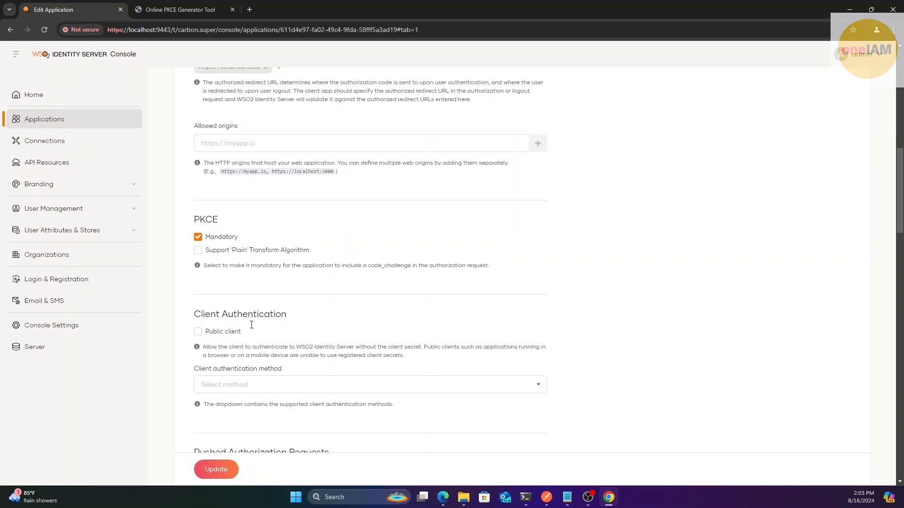
left_click(216, 470)
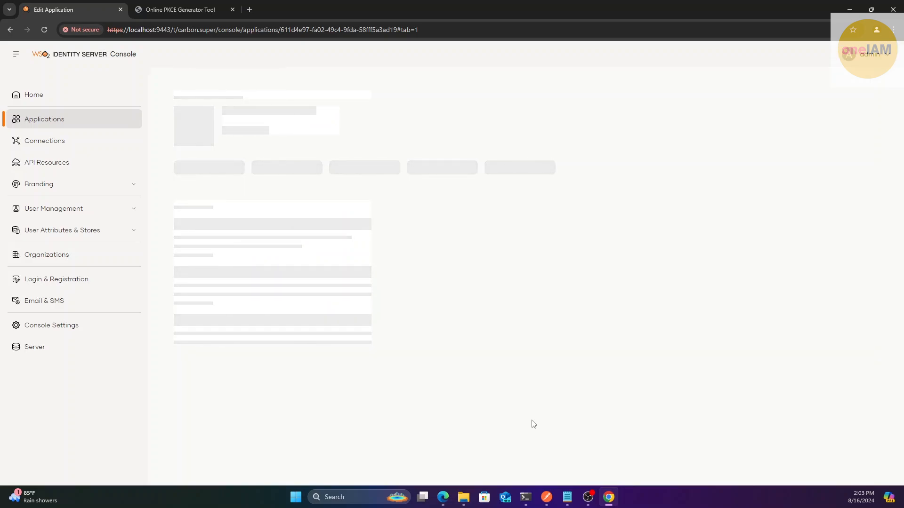
left_click(546, 498)
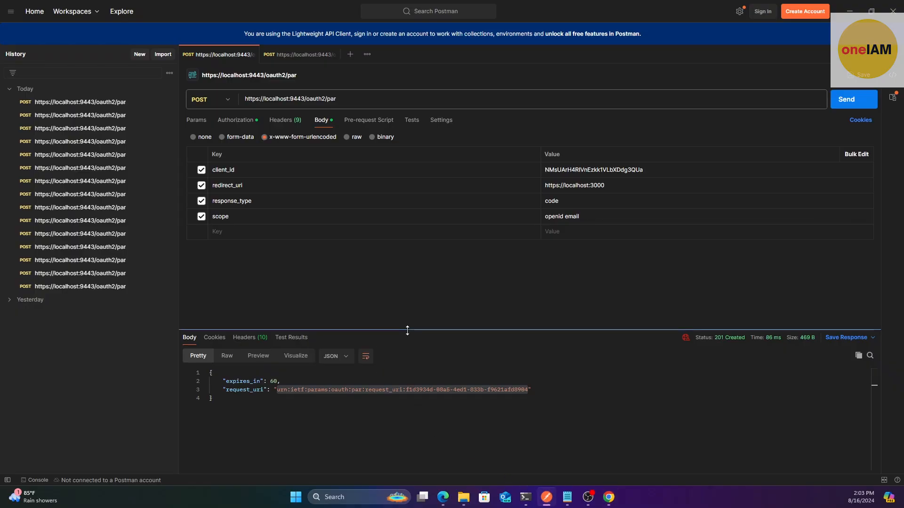
Resend the PAR request and select the fresh request_uri
left_click_drag(408, 329, 422, 290)
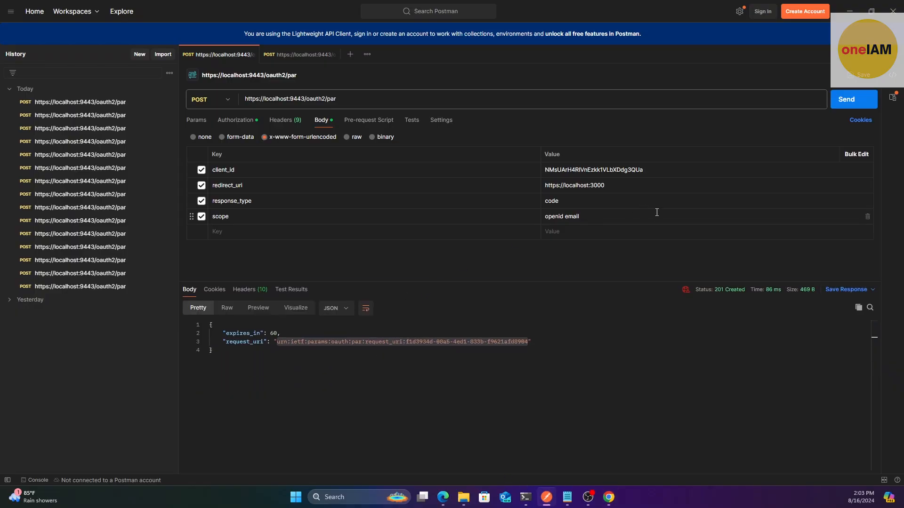
left_click(842, 101)
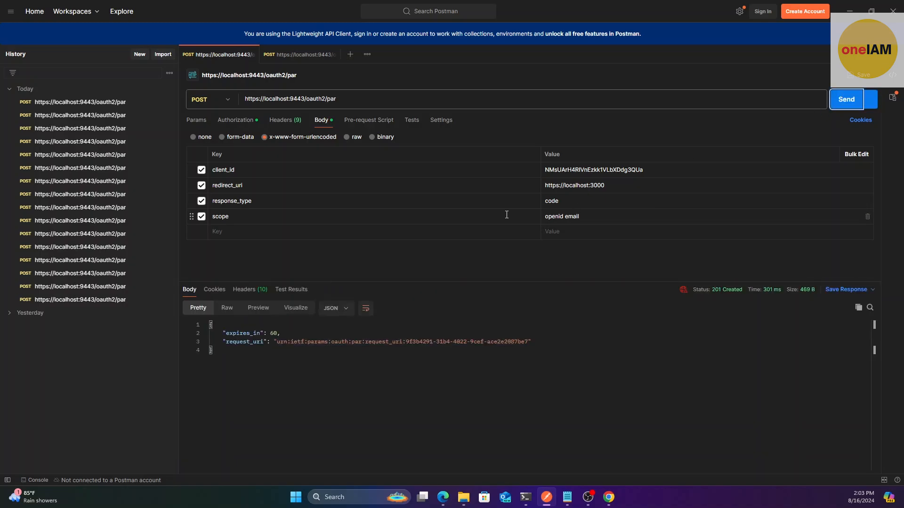
left_click_drag(528, 343, 278, 345)
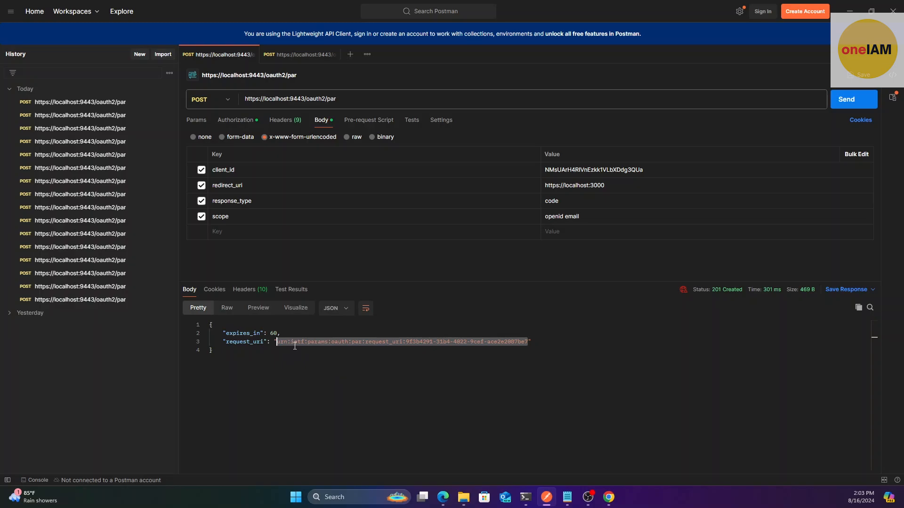
Put the new request_uri into the Notepad authorize URL and copy the full URL
left_click(567, 497)
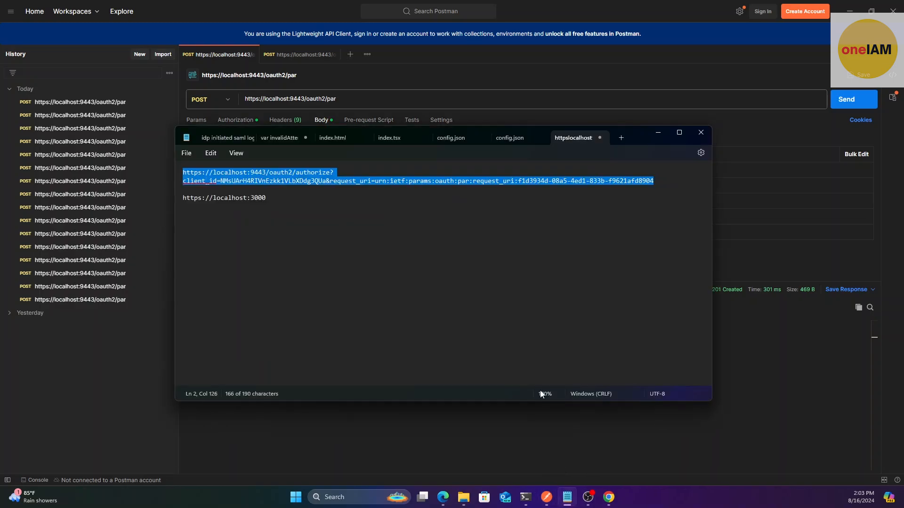
left_click(562, 241)
left_click_drag(662, 183, 377, 184)
key("ctrl+v")
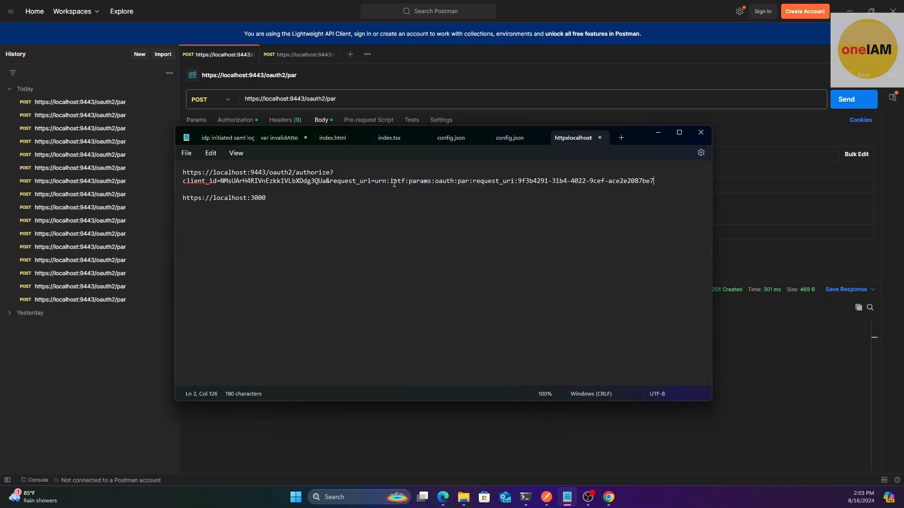
left_click_drag(661, 188, 185, 176)
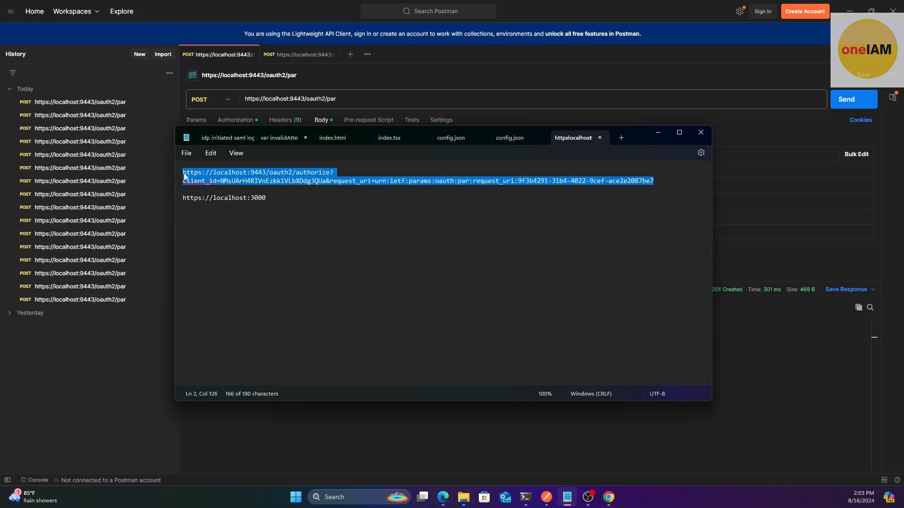
left_click(659, 134)
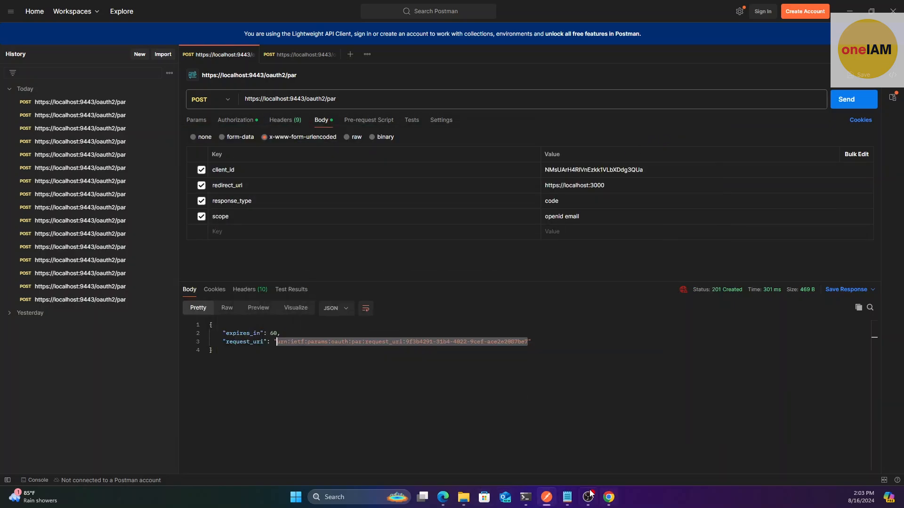
left_click(609, 497)
left_click(893, 30)
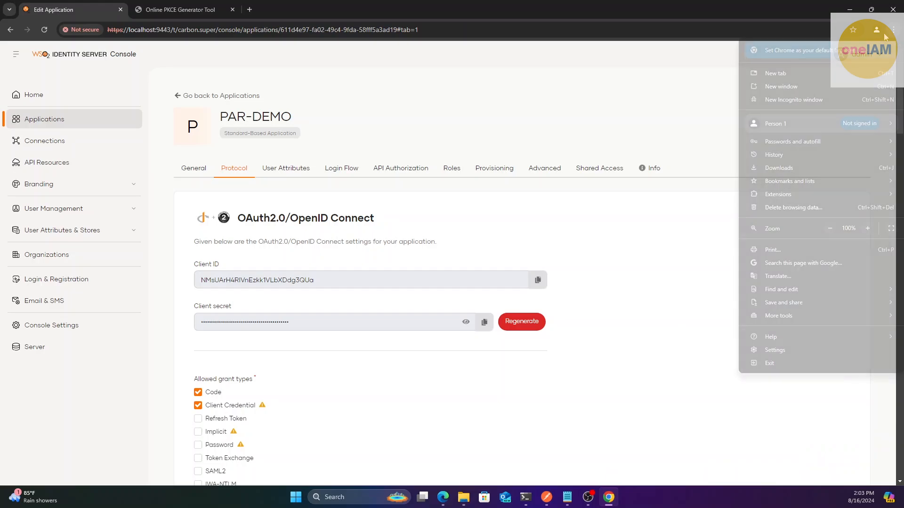
Load the copied authorize URL in a new incognito window
left_click(816, 98)
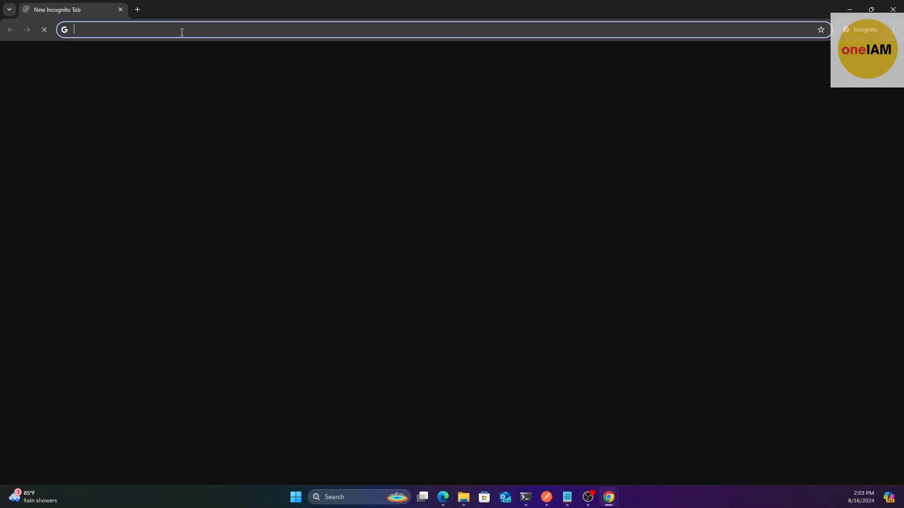
type("https://localhost:9443/oauth2/authorize?client_id=NMsUArH4RIVnEzkk1VLbXDdg3QUa&request_uri=urn:ietf:params:oauth:par:request_uri:9f3b4291-31b4-4022-9cef-ace2e2087be7")
key("Return")
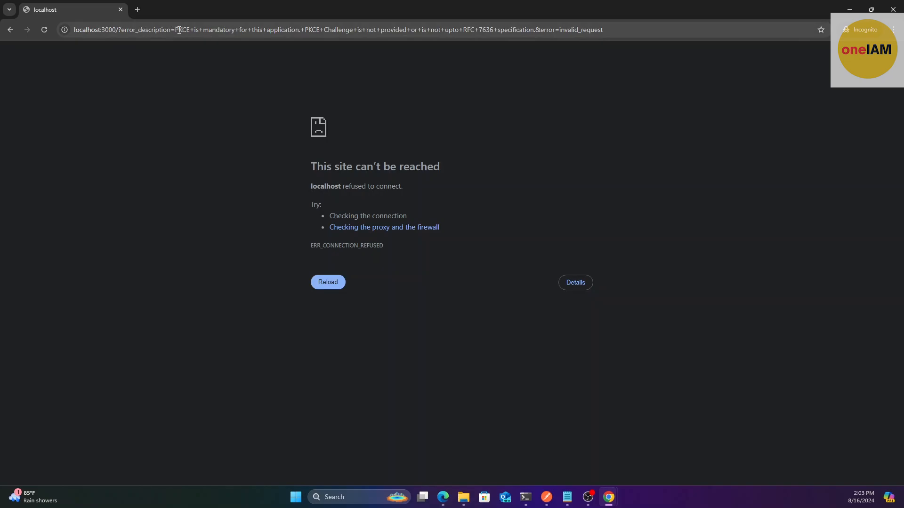
Review the invalid_request error stating PKCE is mandatory (RFC 7636), then close the incognito window
left_click_drag(178, 31, 516, 32)
left_click(197, 31)
left_click(500, 31)
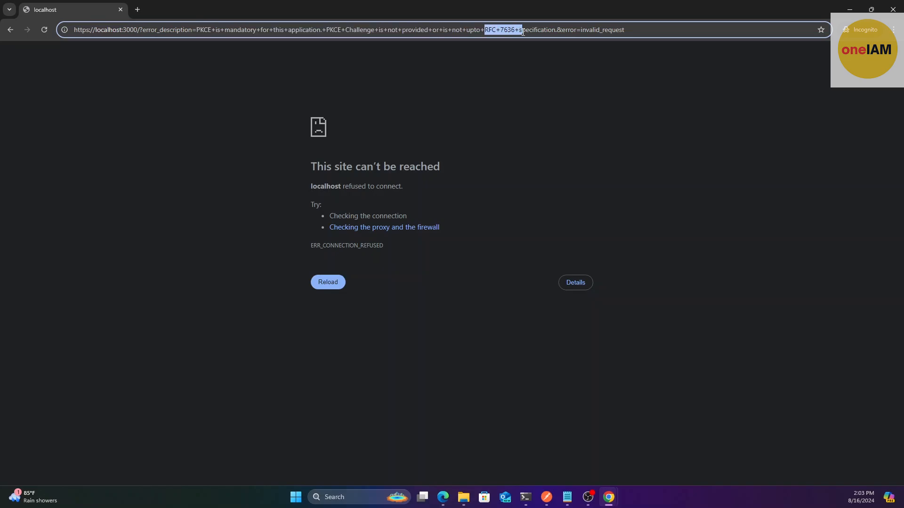
left_click(516, 32)
double_click(303, 8)
double_click(304, 14)
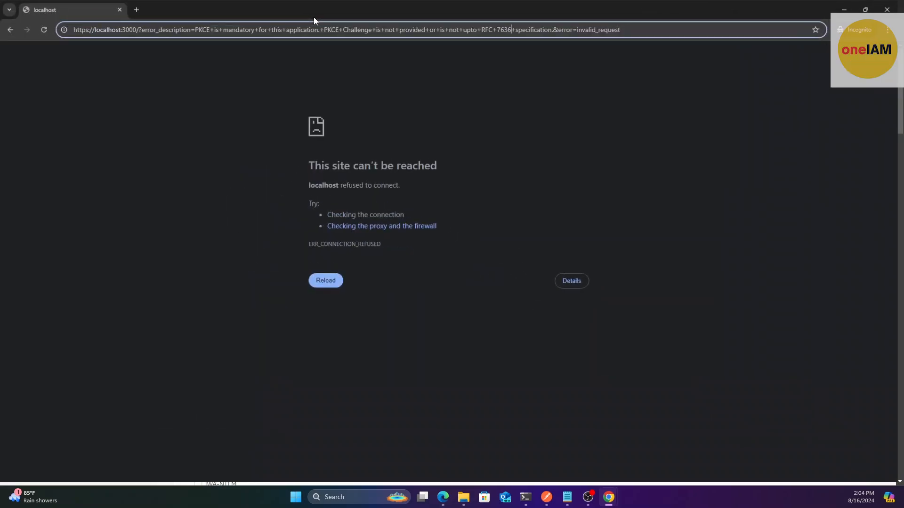
left_click(885, 10)
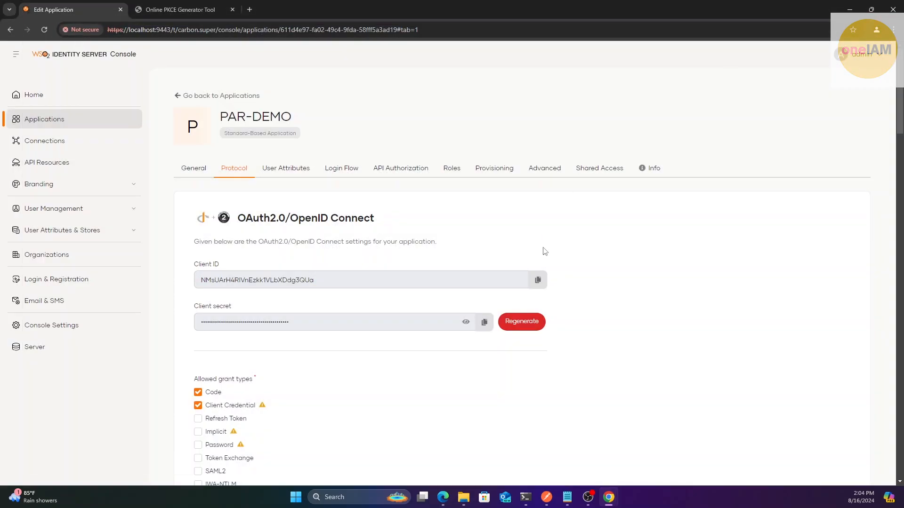
Open the second Postman PAR request and review its code_challenge and code_challenge_method body keys
left_click(547, 497)
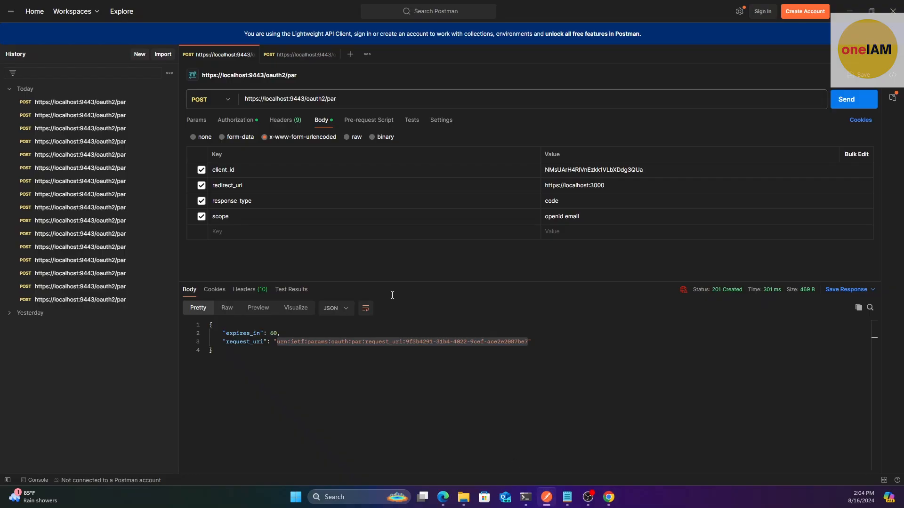
left_click_drag(421, 283, 422, 253)
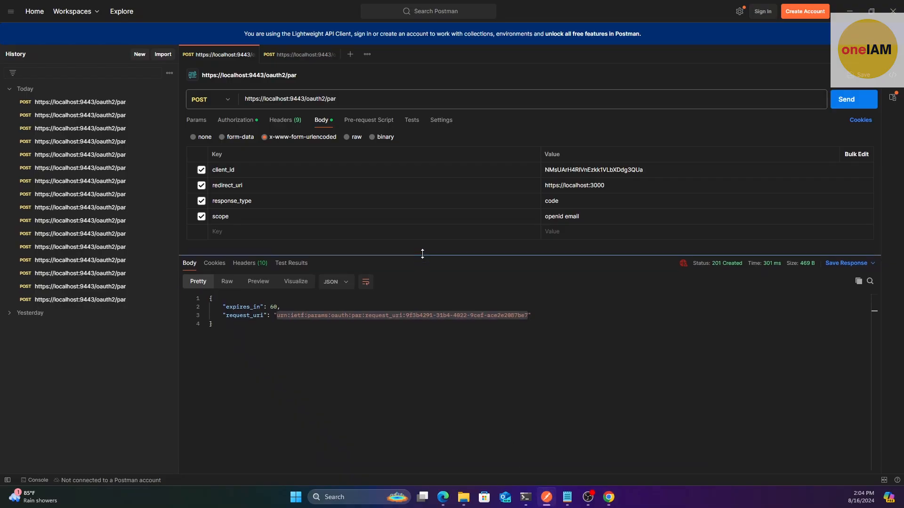
left_click(283, 61)
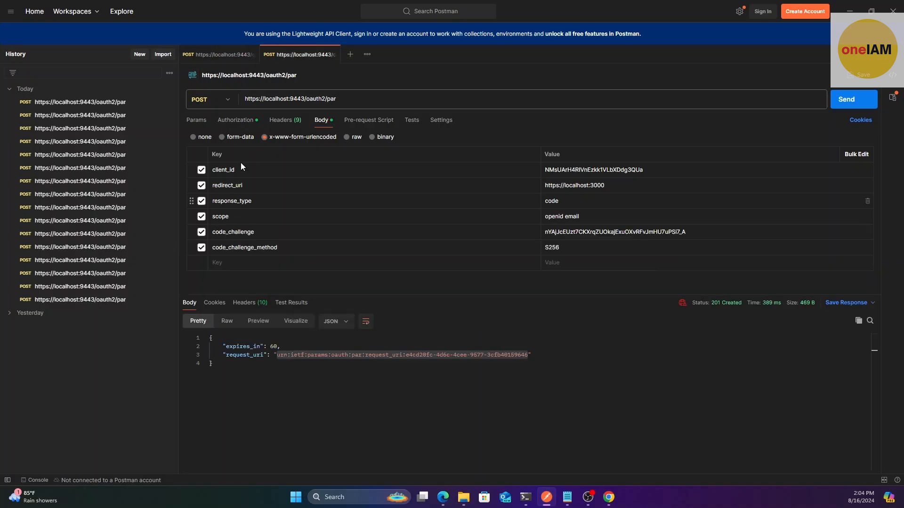
double_click(216, 234)
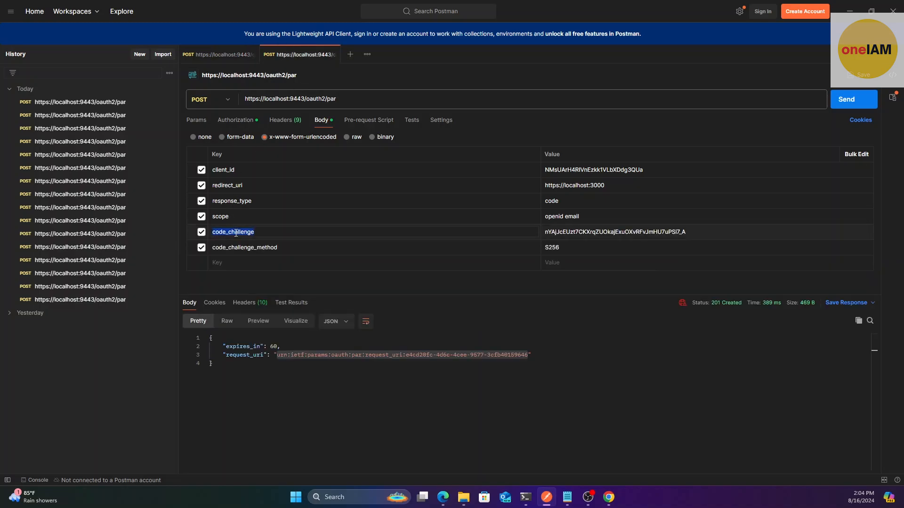
left_click(263, 252)
double_click(264, 251)
Check the par endpoint URL against the authorize URL and request_uri lines in the Notepad notes
left_click(339, 99)
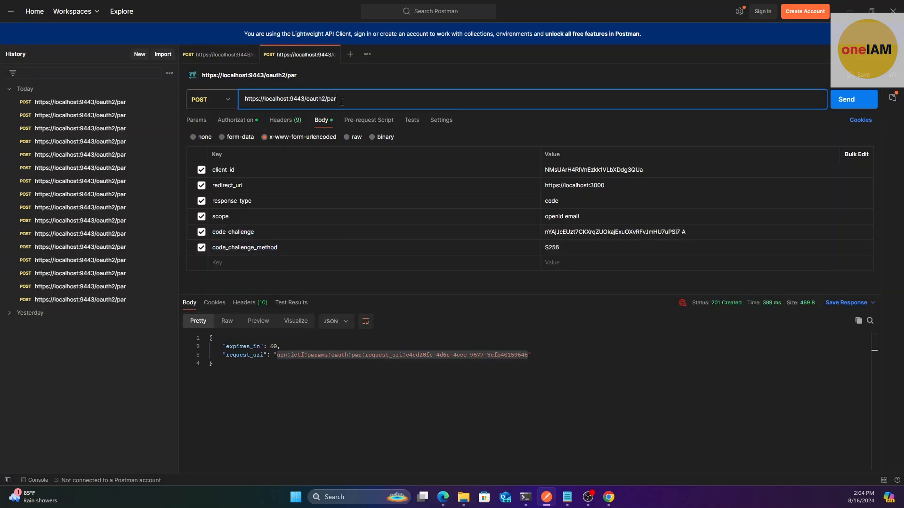
key("ctrl+a")
left_click(572, 497)
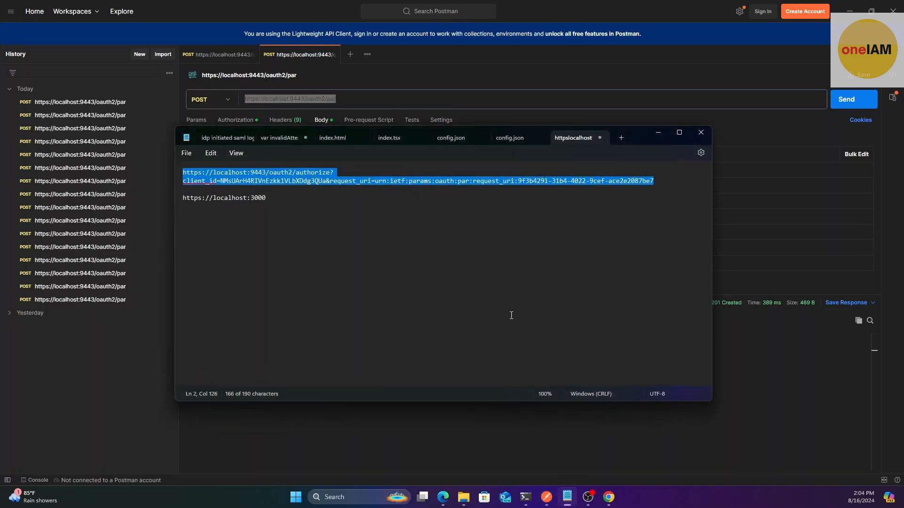
left_click(660, 181)
left_click_drag(660, 181, 183, 172)
left_click(490, 180)
triple_click(666, 181)
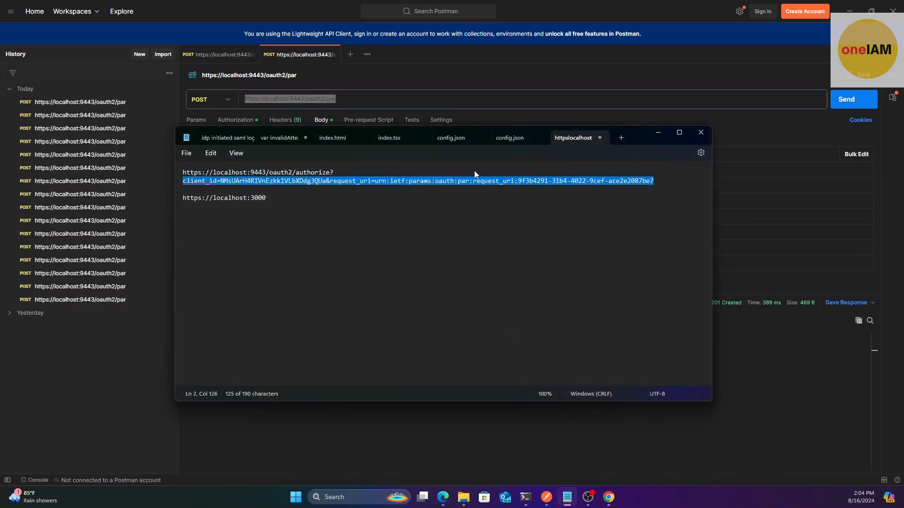
left_click(602, 171)
left_click(659, 133)
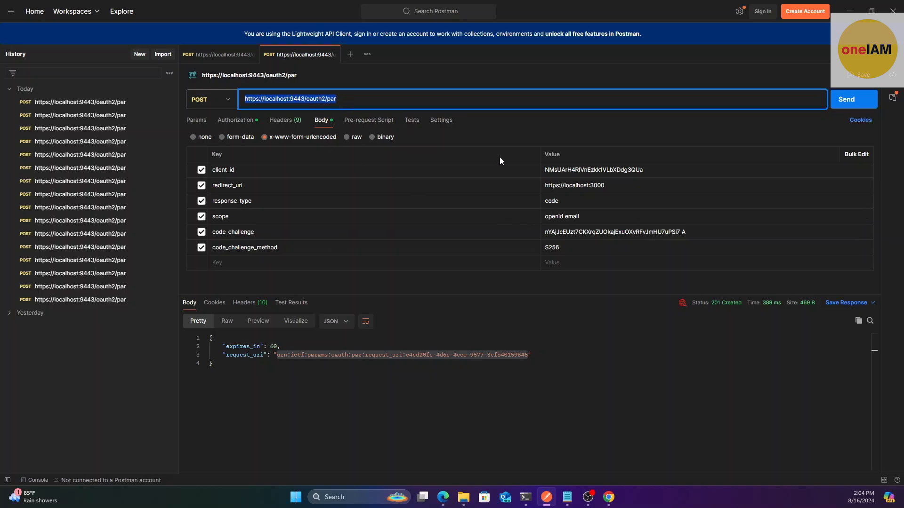
Verify the code_challenge value, then send the PAR request with code_challenge_method S256
left_click(580, 68)
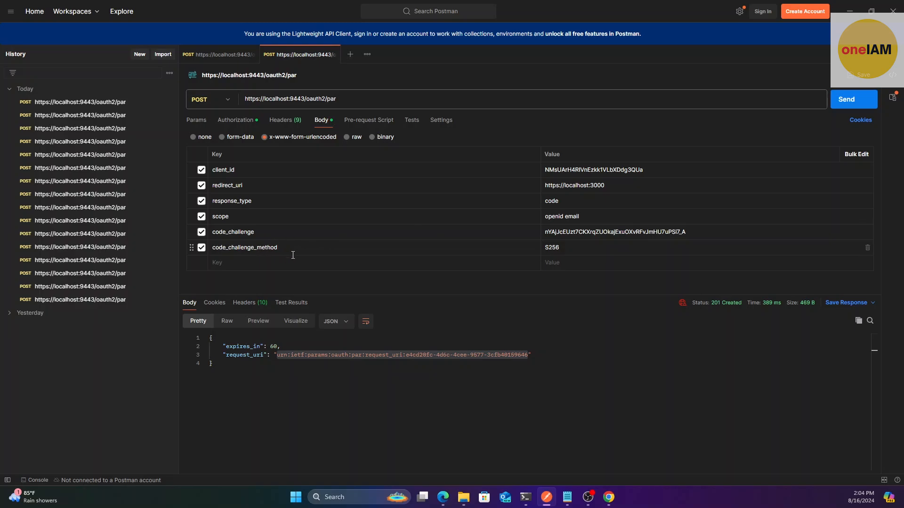
double_click(579, 231)
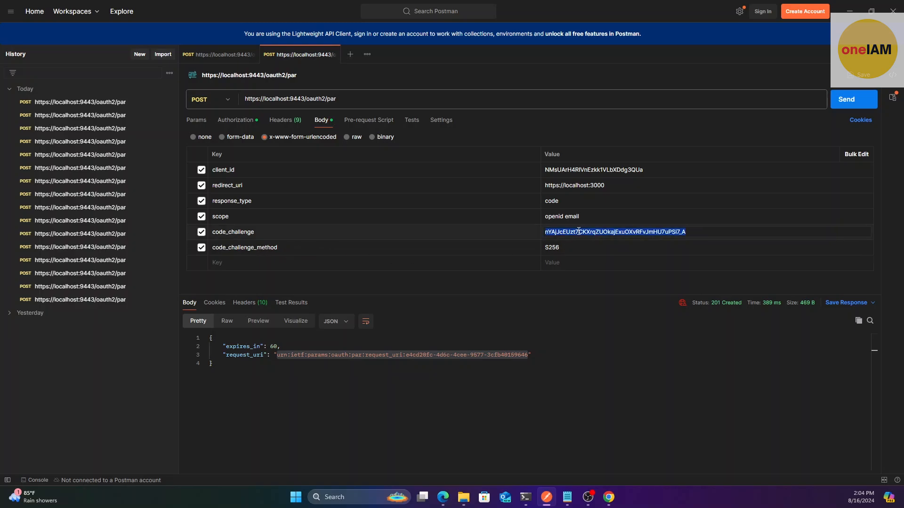
left_click(443, 497)
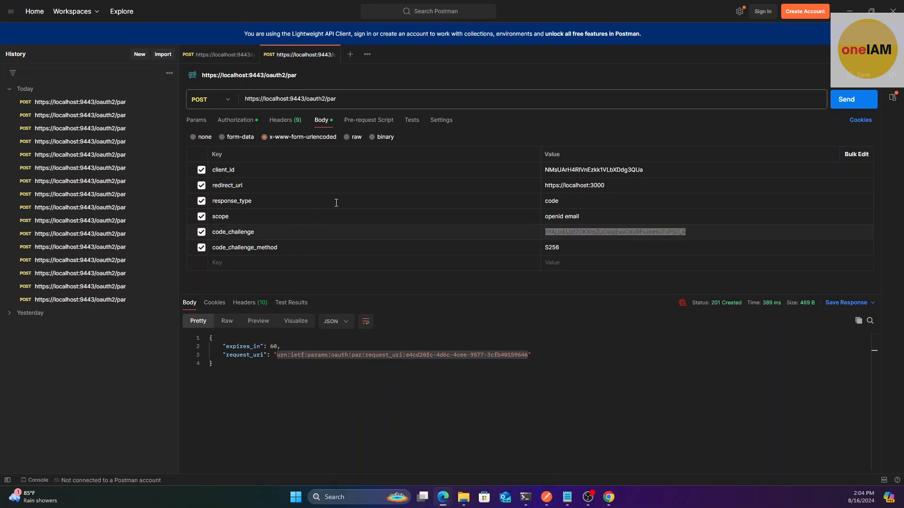
double_click(616, 230)
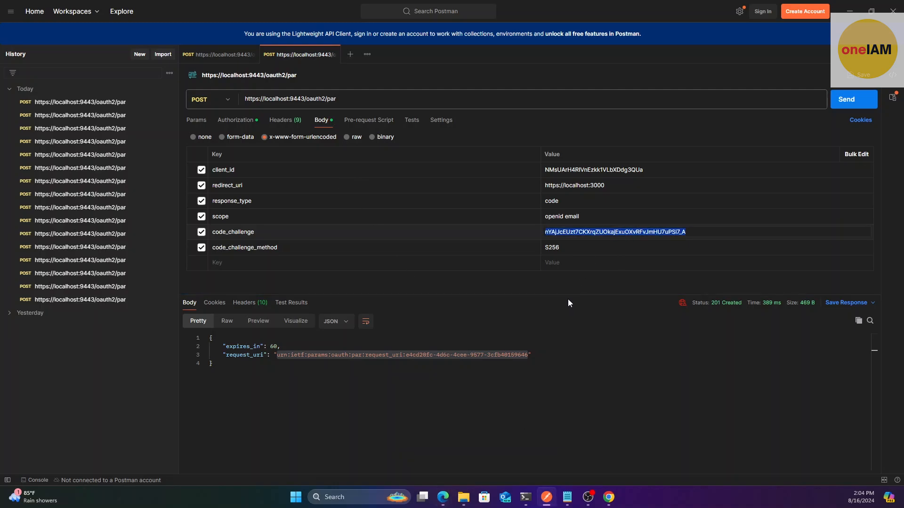
left_click_drag(568, 295, 570, 306)
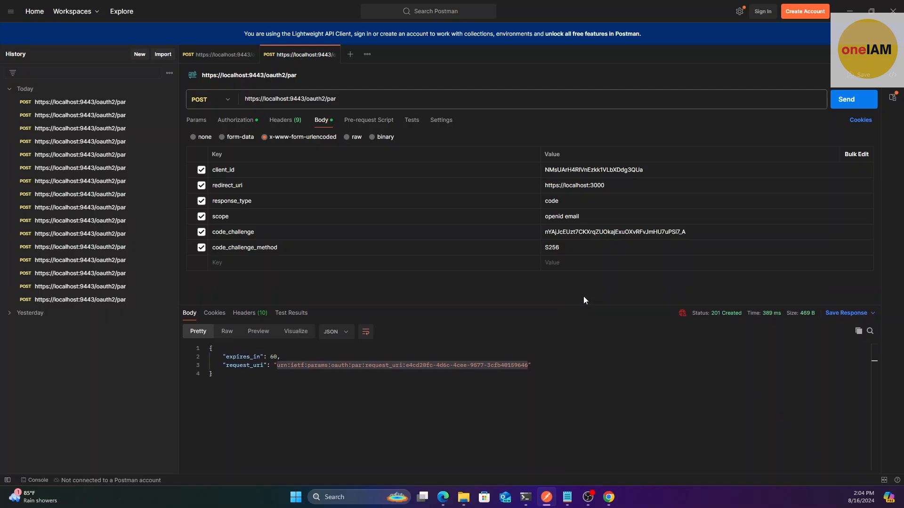
left_click(847, 100)
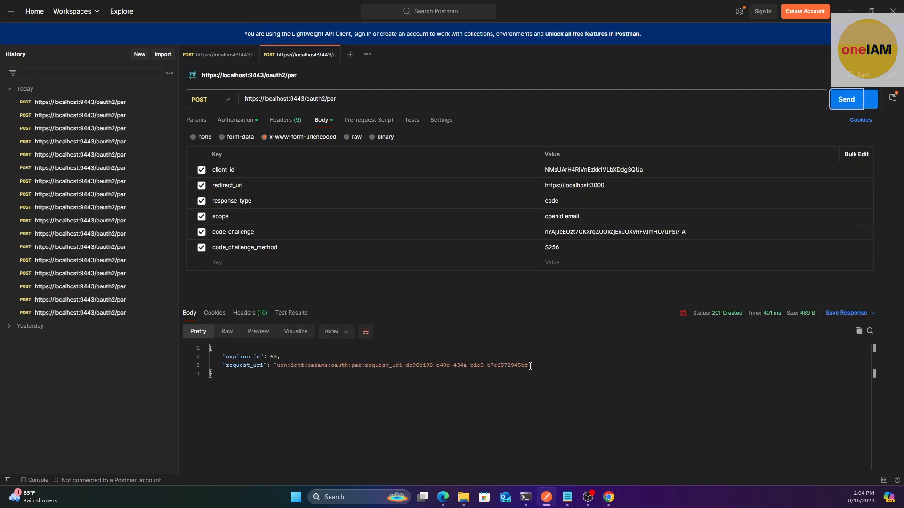
Swap the new request_uri ending b7e6572945bf into Notepad's authorize URL and copy the full URL
left_click(527, 365)
left_click_drag(527, 365, 278, 365)
key("ctrl+c")
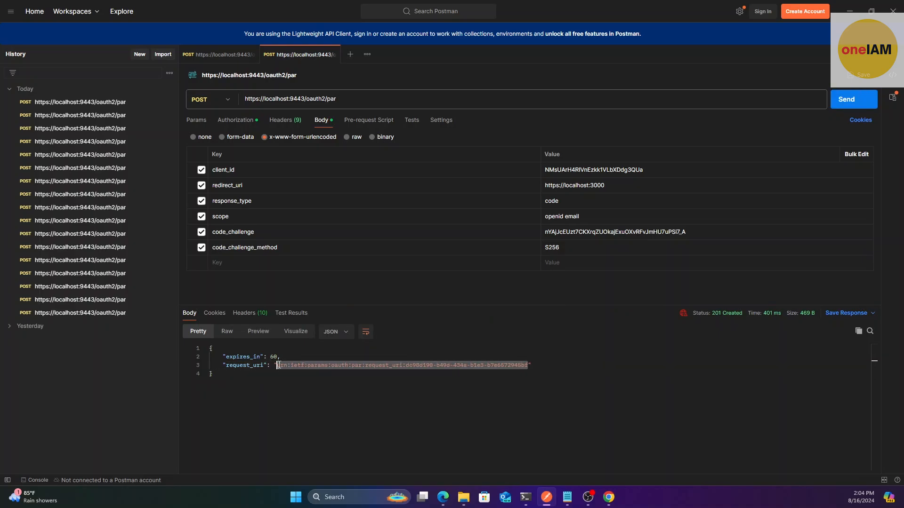
left_click(542, 365)
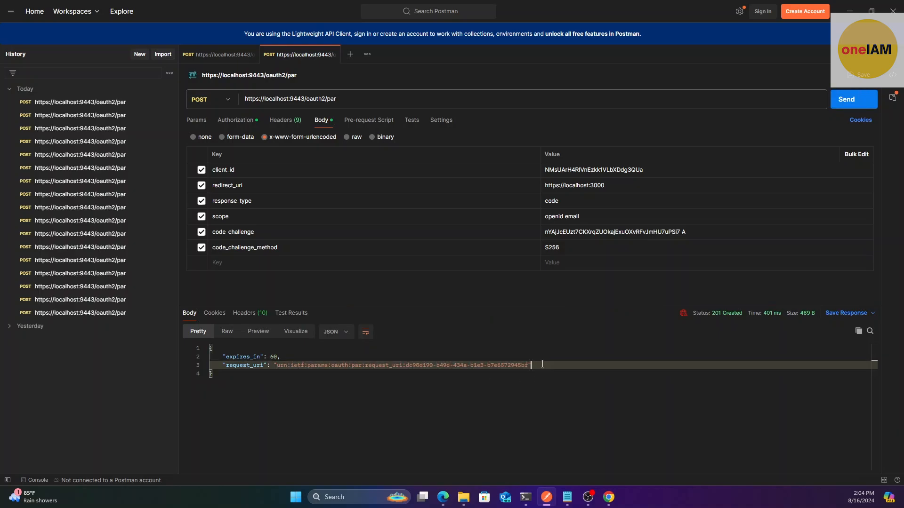
left_click(567, 497)
left_click(586, 259)
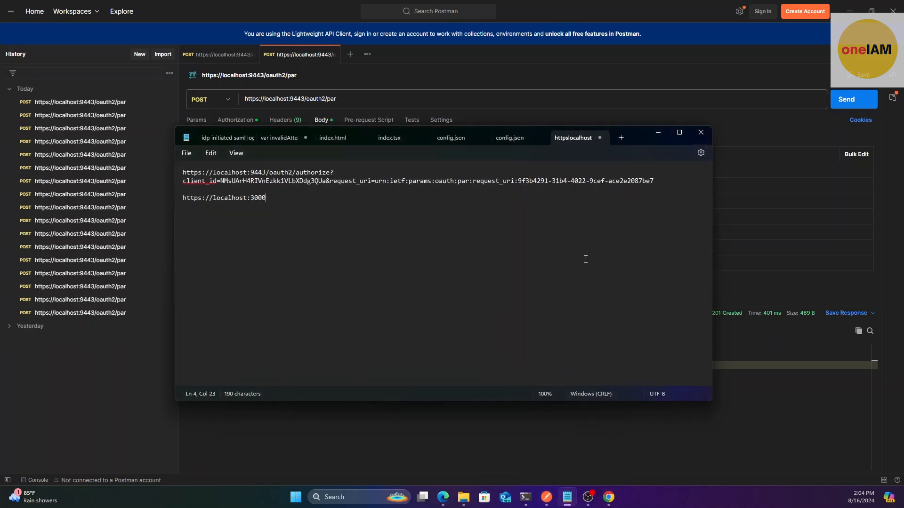
left_click_drag(658, 180, 357, 181)
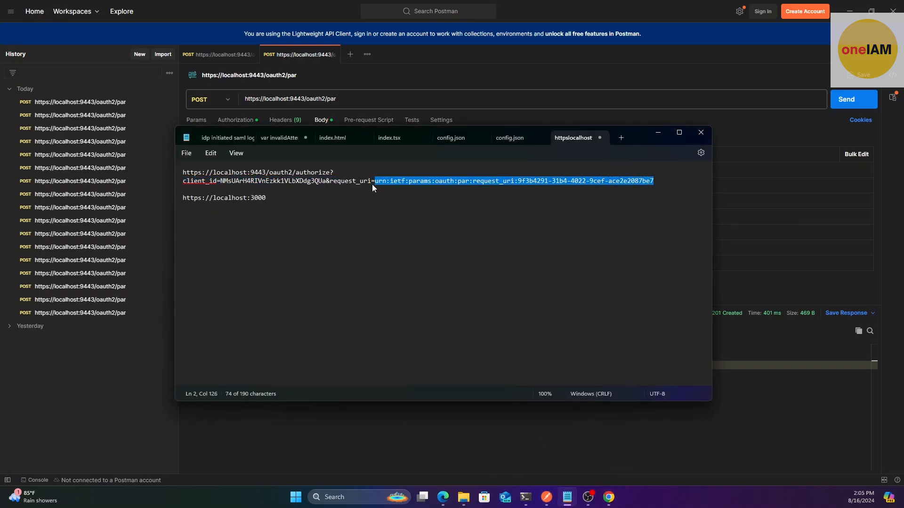
key("ctrl+v")
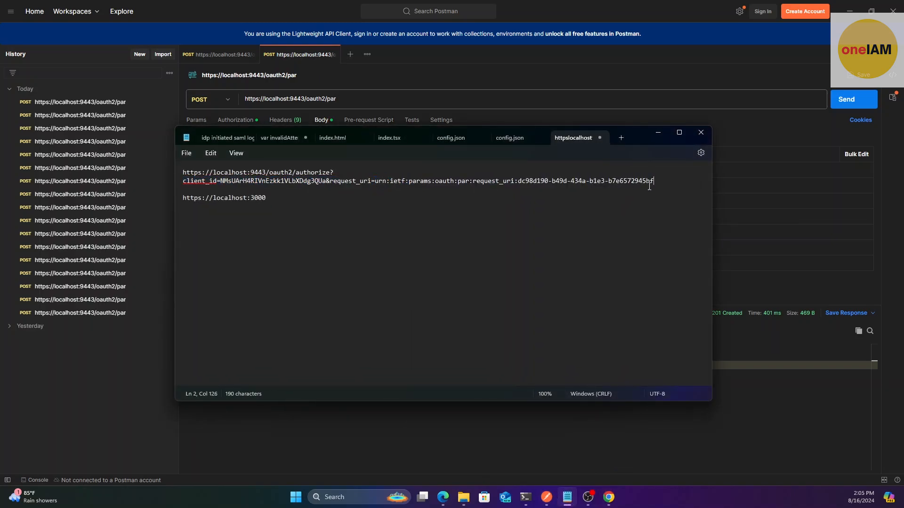
left_click_drag(654, 182, 156, 172)
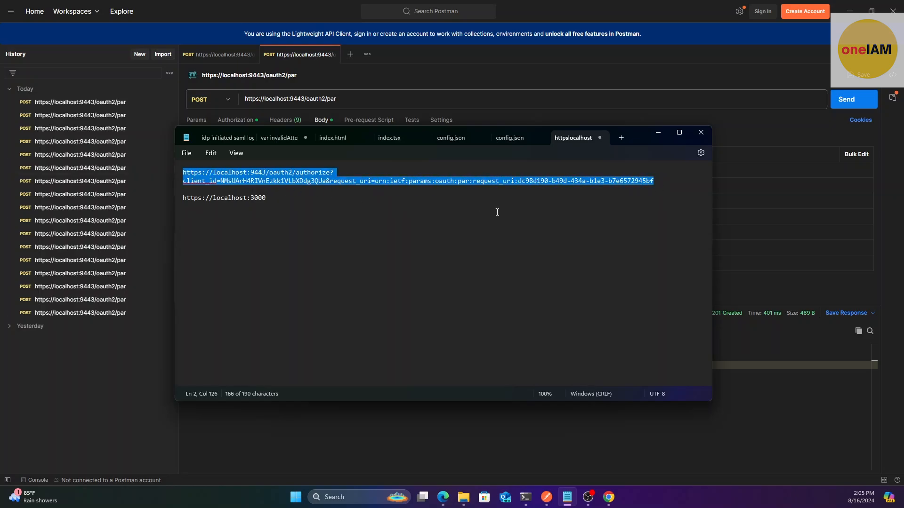
left_click(658, 133)
left_click(609, 497)
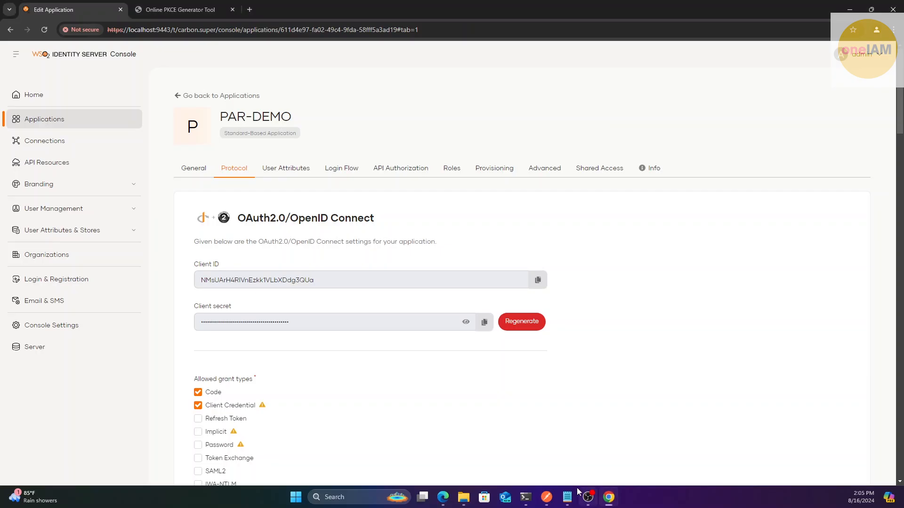
Load the copied PAR authorize URL in a new Chrome Incognito window
left_click(894, 30)
left_click(814, 100)
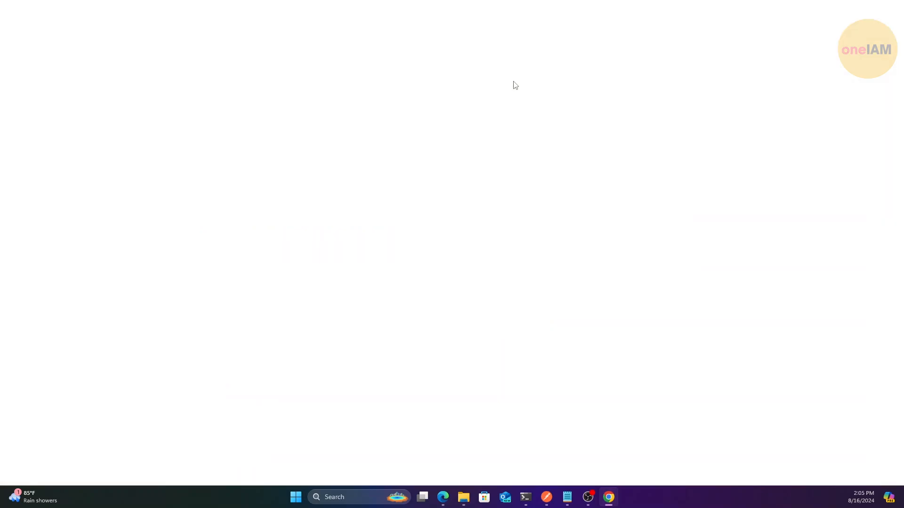
type("https://localhost:9443/oauth2/authorize?client_id=NMsUArH4RlVnEzkk1VLbXDdg3QUa&request_uri=urn:ietf:params:oauth:par:request_uri:dc98d190-b49d-434a-b1e3-b7e6572945bf")
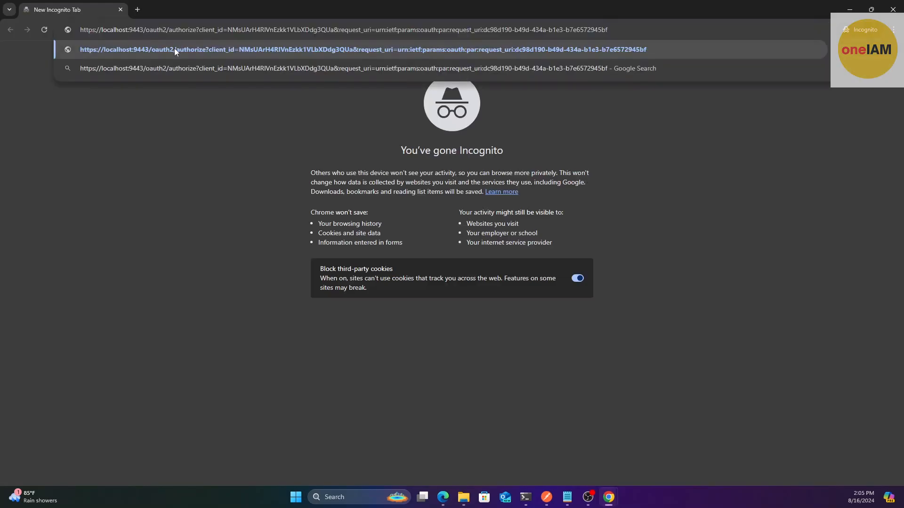
key("Return")
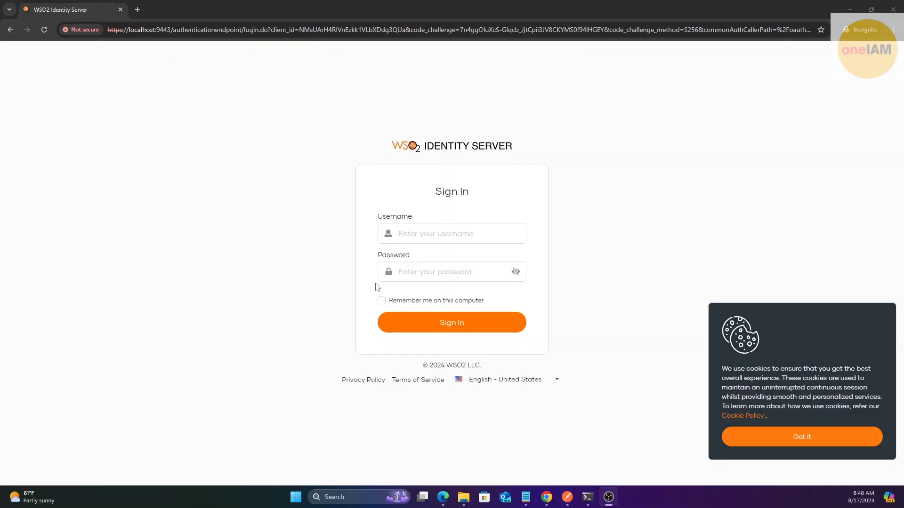
Sign in as admin and copy the authorization code from the localhost:3000 redirect address
left_click(426, 229)
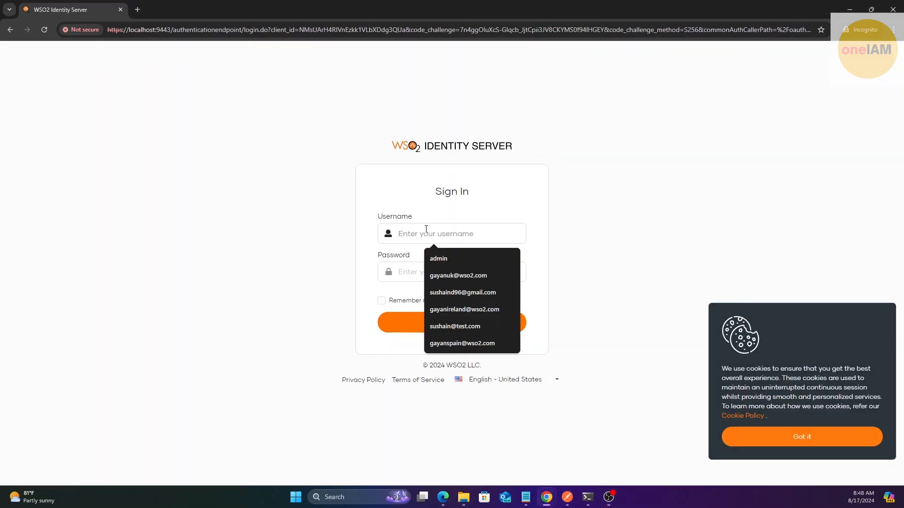
type("admin")
key("Tab")
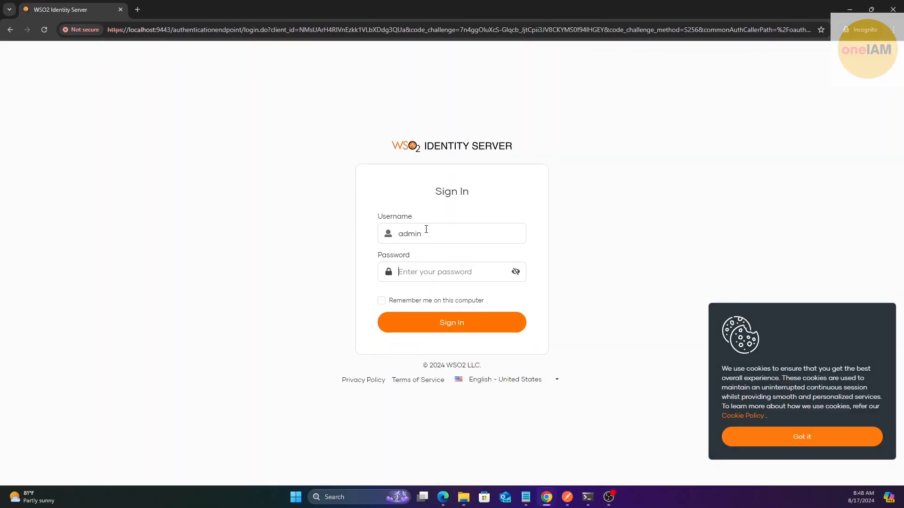
type("ad")
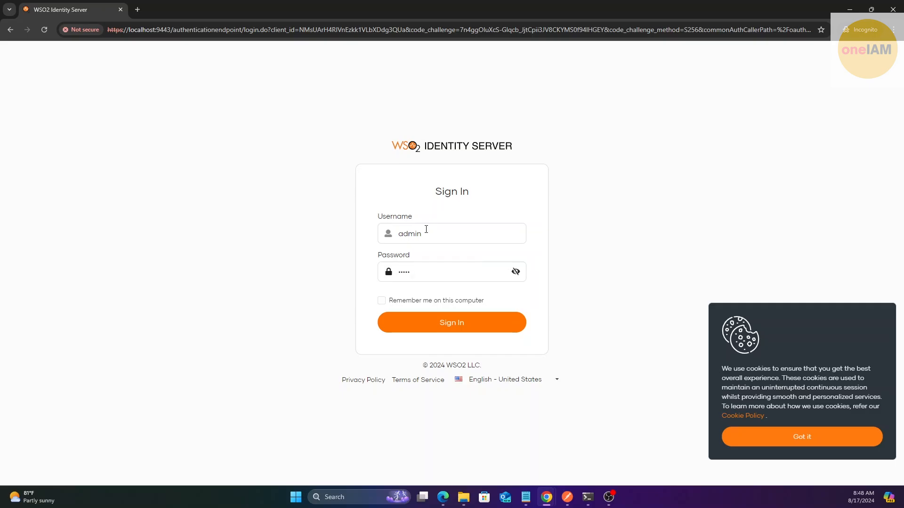
type("min")
key("Return")
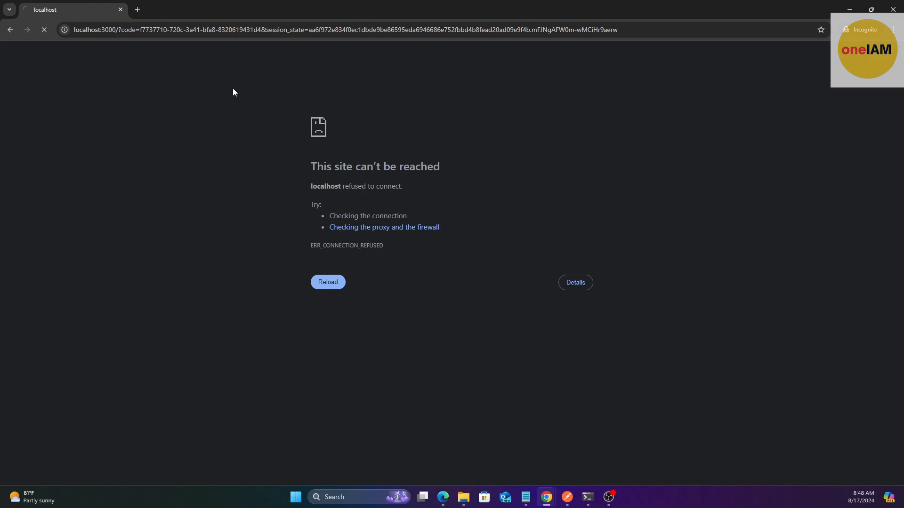
left_click_drag(141, 30, 262, 29)
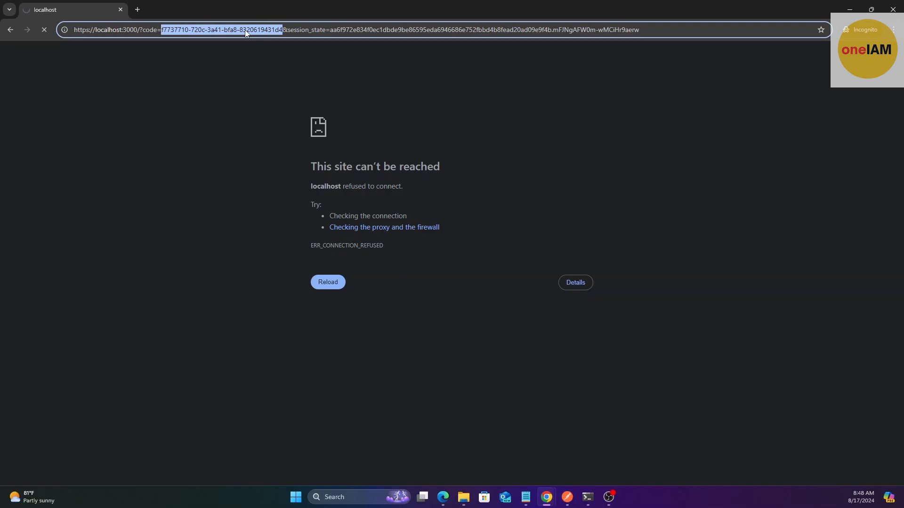
left_click(232, 66)
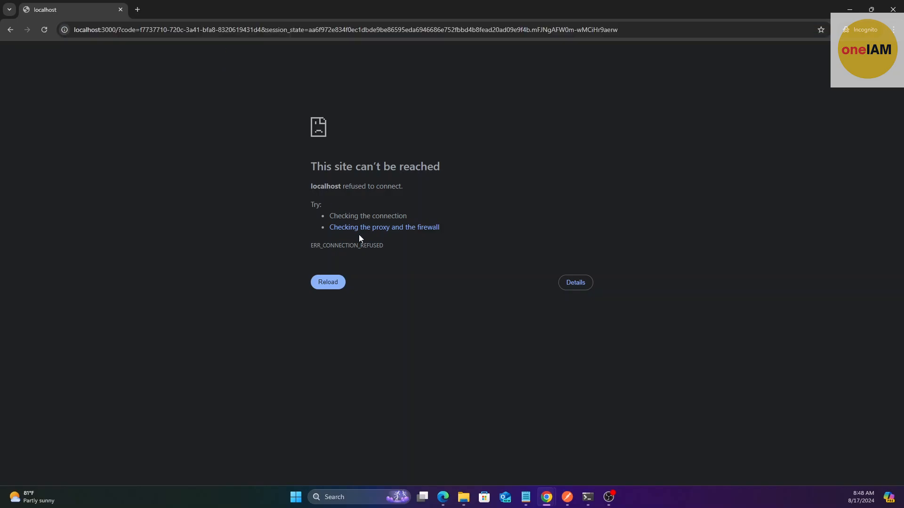
left_click(567, 498)
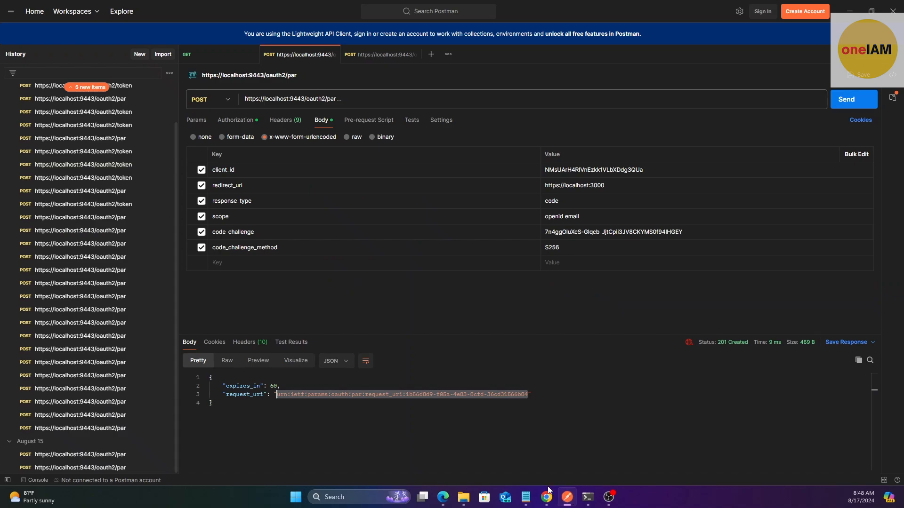
Replace the code value in the oauth2/token request body with the new authorization code
left_click(364, 55)
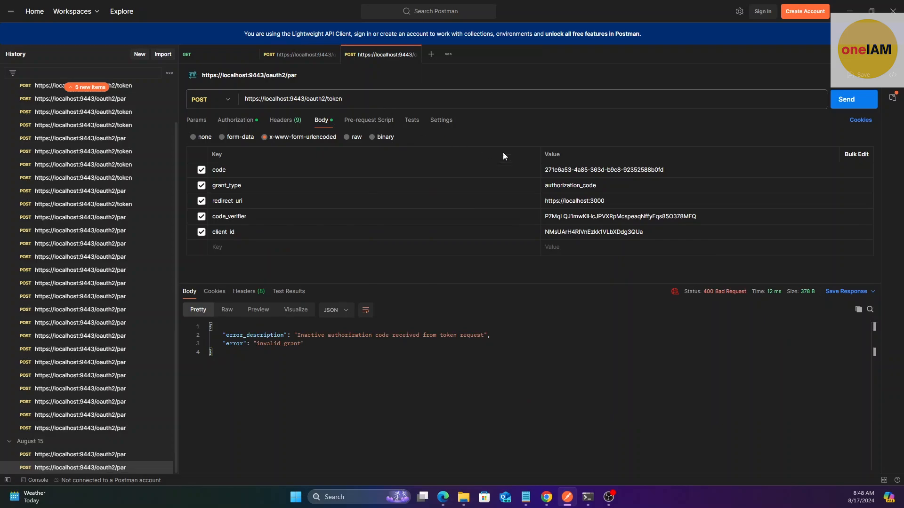
triple_click(634, 169)
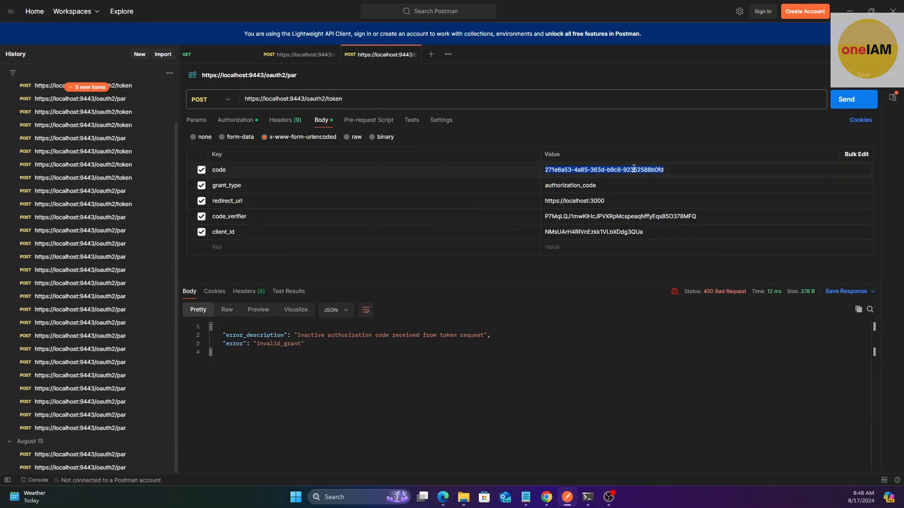
key("ctrl+v")
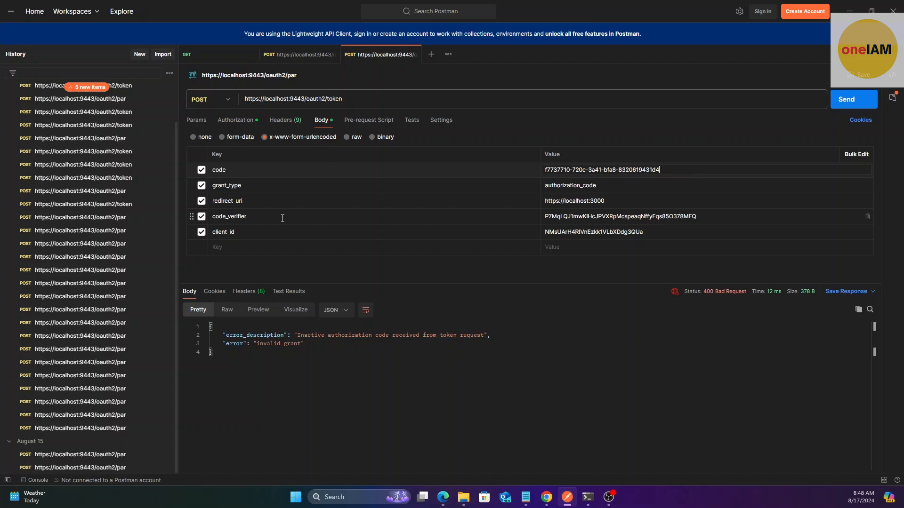
Compare the Code Verifier and Code Challenge values in the Online PKCE Generator Tool
left_click(442, 499)
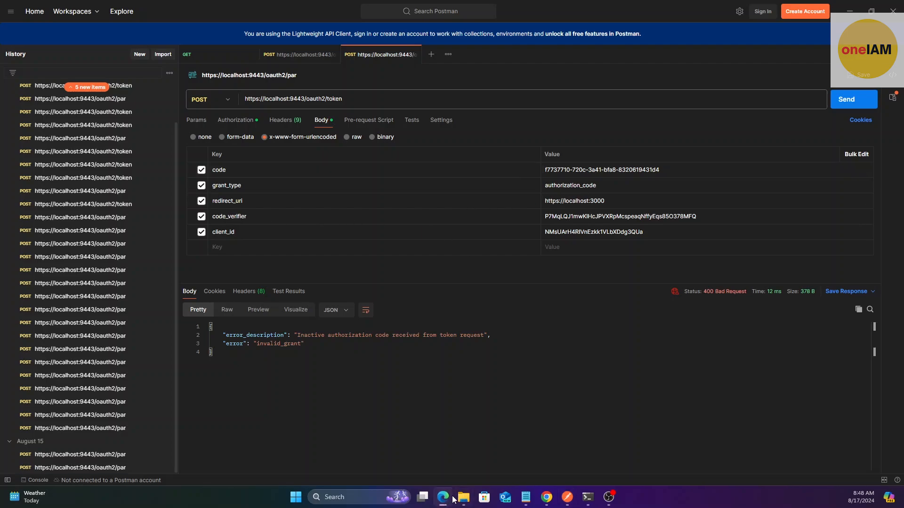
mouse_move(546, 497)
left_click(498, 453)
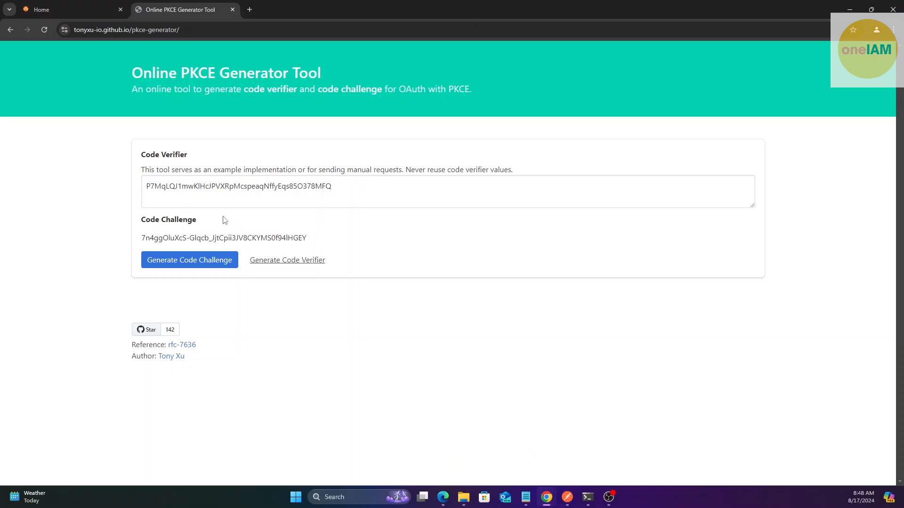
left_click_drag(148, 186, 355, 182)
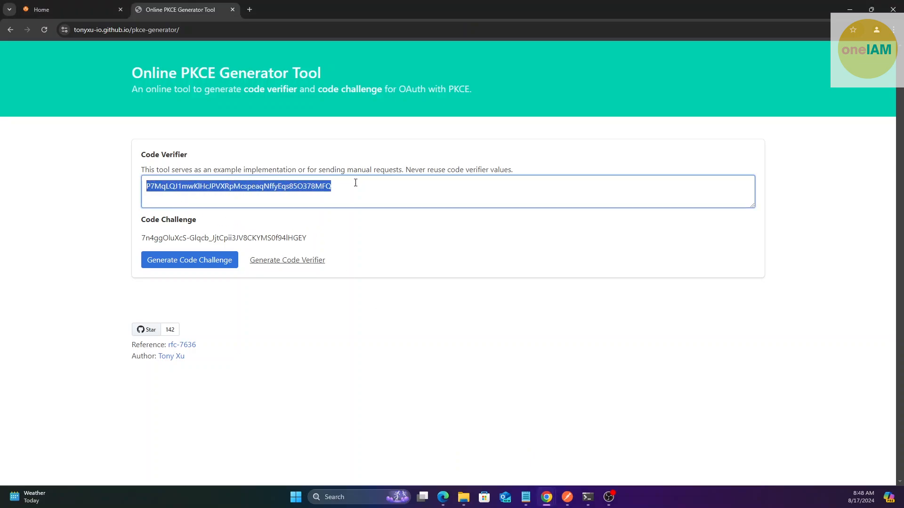
left_click(321, 188)
left_click_drag(144, 241, 319, 235)
left_click(351, 222)
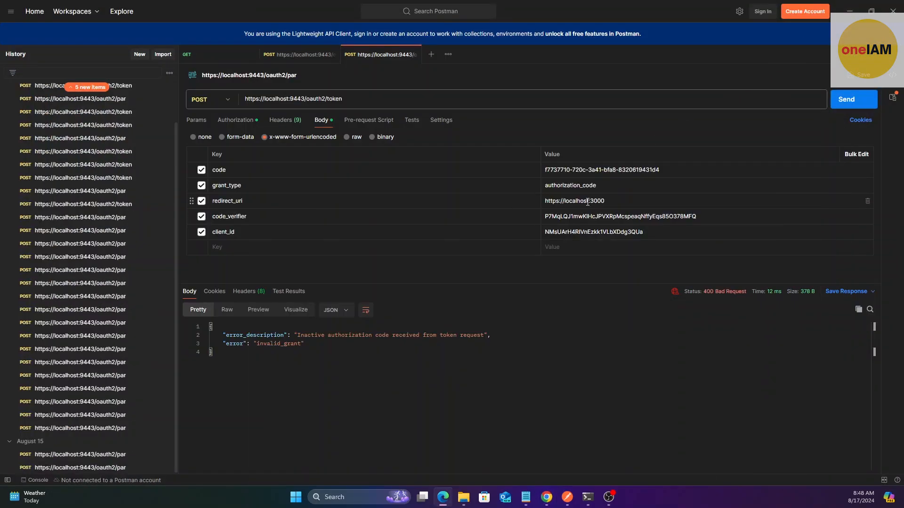
Send the /oauth2/token request and inspect the returned access_token and id_token with scope email openid
left_click(846, 100)
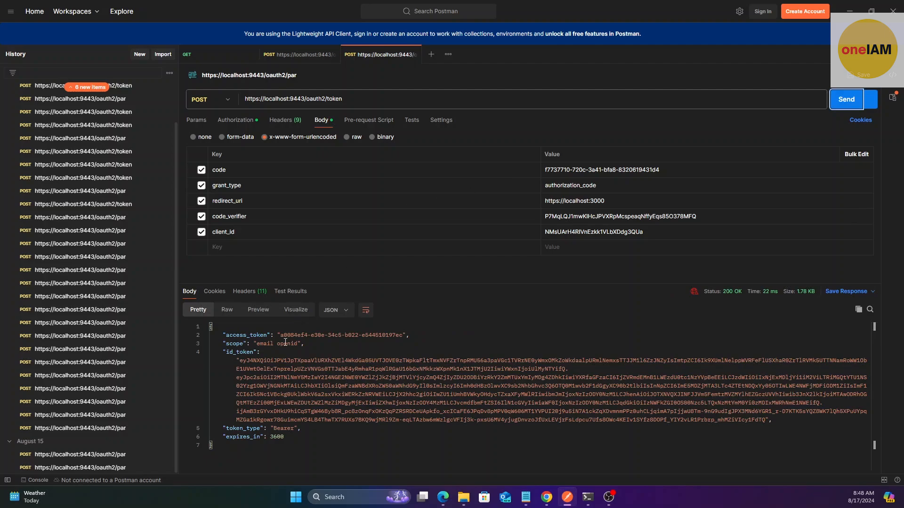
left_click_drag(281, 335, 402, 335)
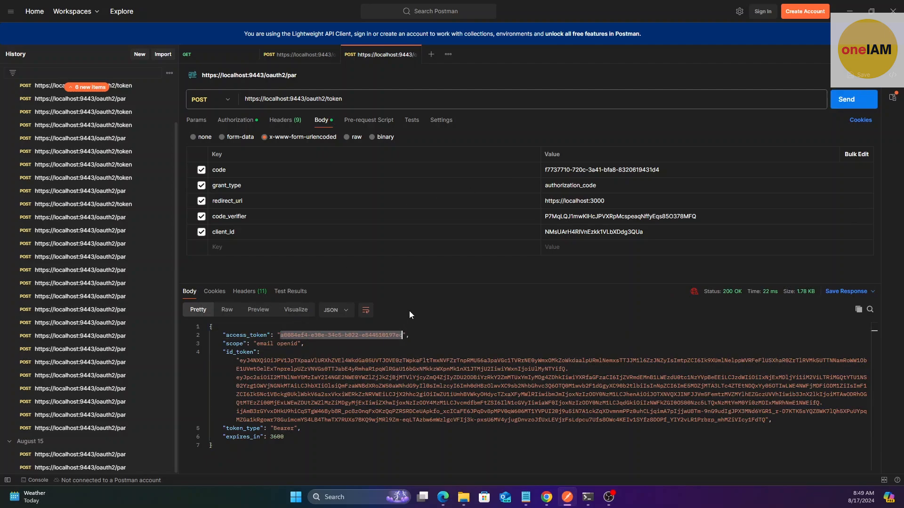
left_click_drag(440, 283, 445, 298)
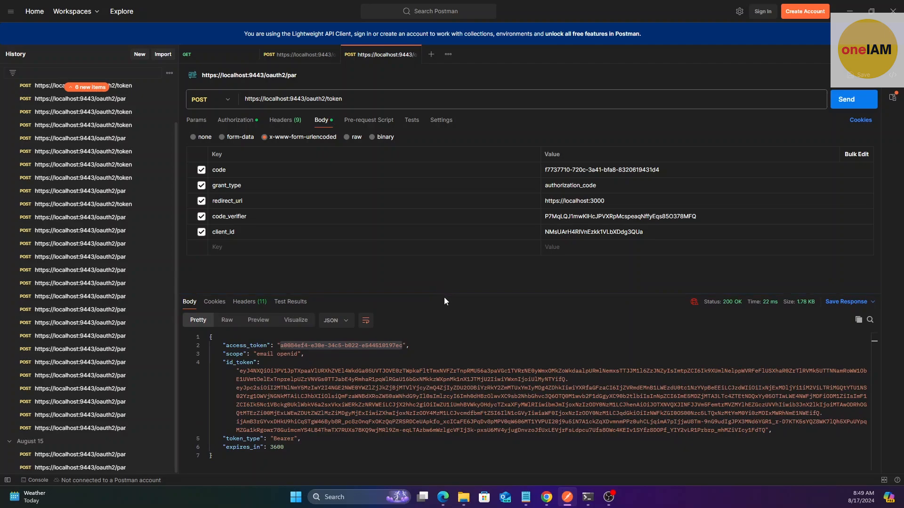